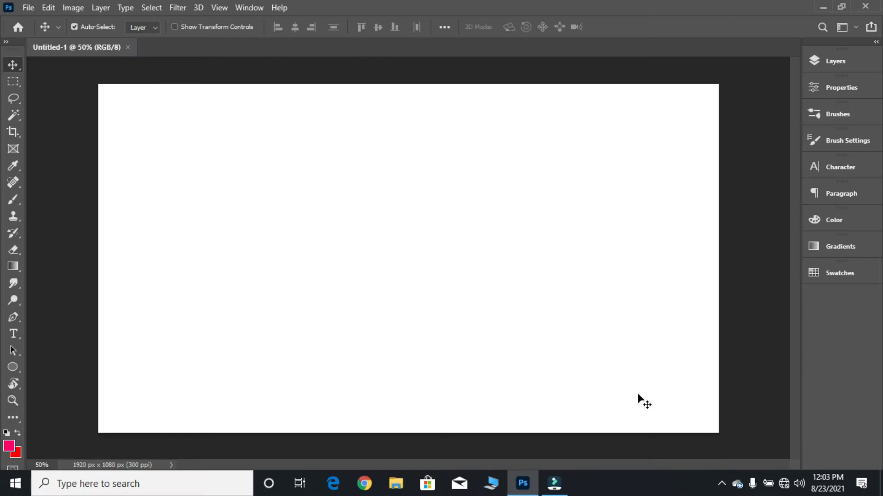
Open the portrait image 001 from the Pictures folder
click(20, 8)
click(40, 35)
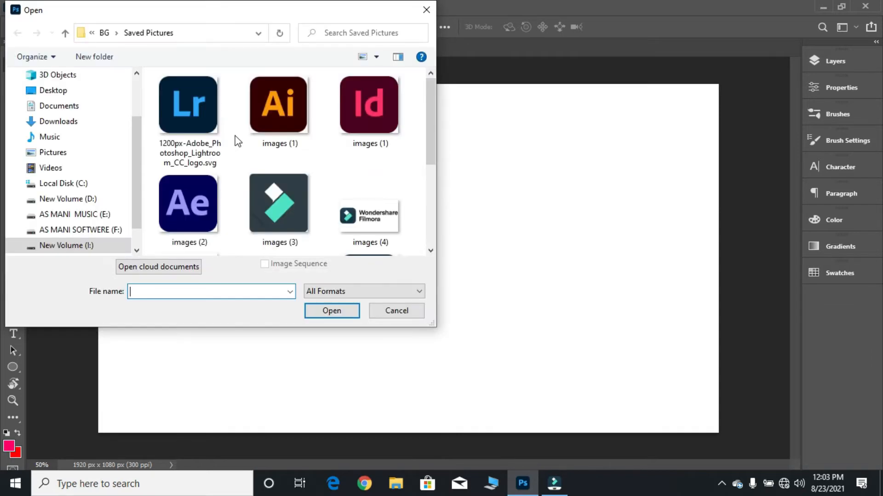
scroll(237, 140, down, 2)
scroll(98, 172, down, 1)
click(70, 121)
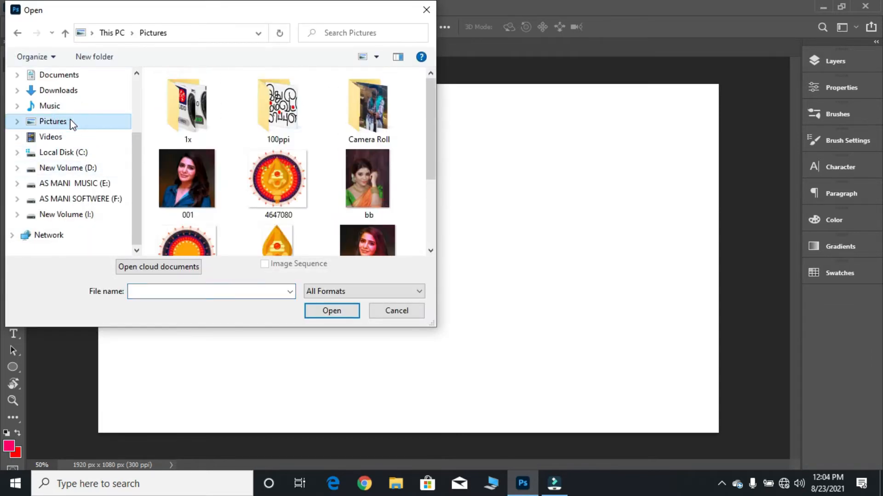
click(186, 176)
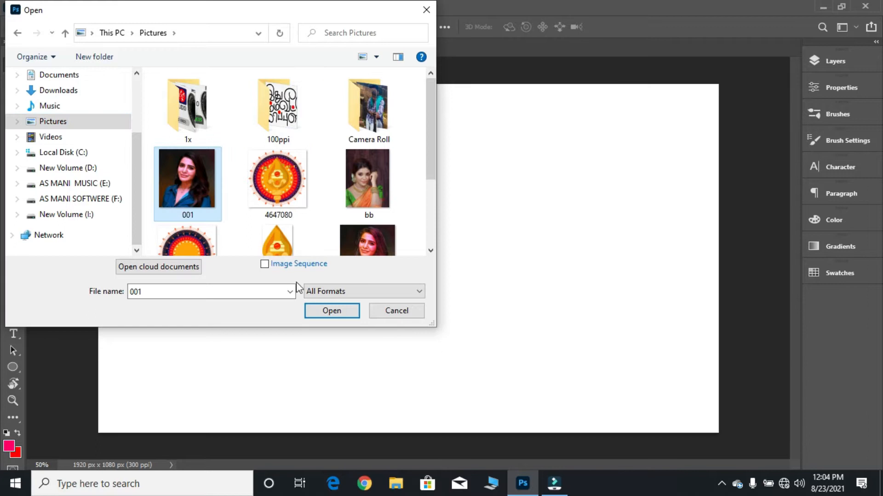
click(341, 311)
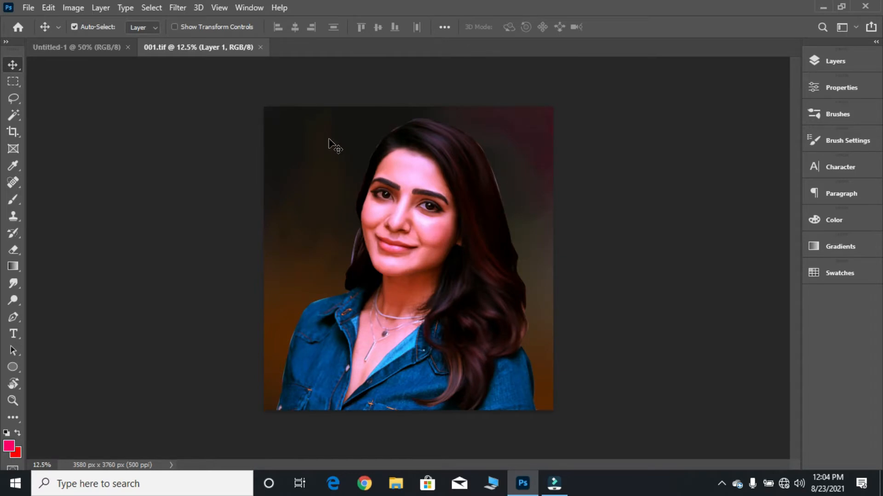
Examine the portrait up close, going over the hair, forehead, face and eye at up to 200% zoom
key(ctrl+plus)
key(ctrl+plus)
key(ctrl+plus)
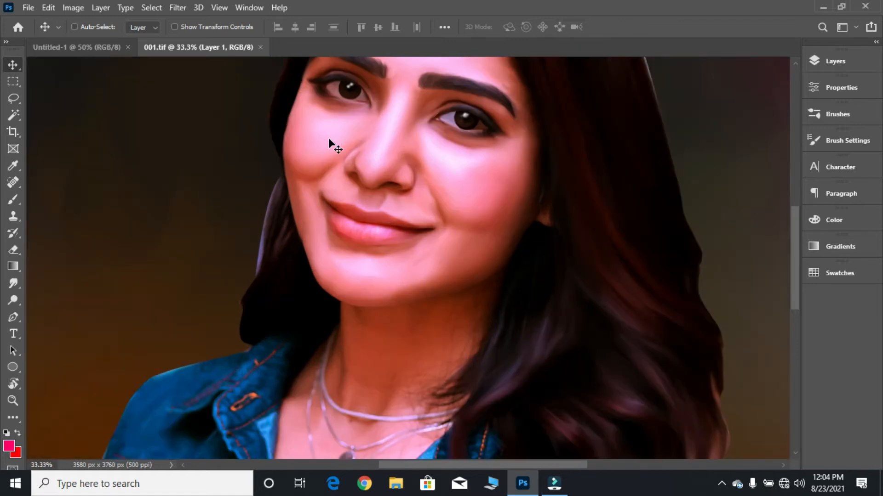
drag(476, 123, 364, 299)
drag(328, 127, 435, 162)
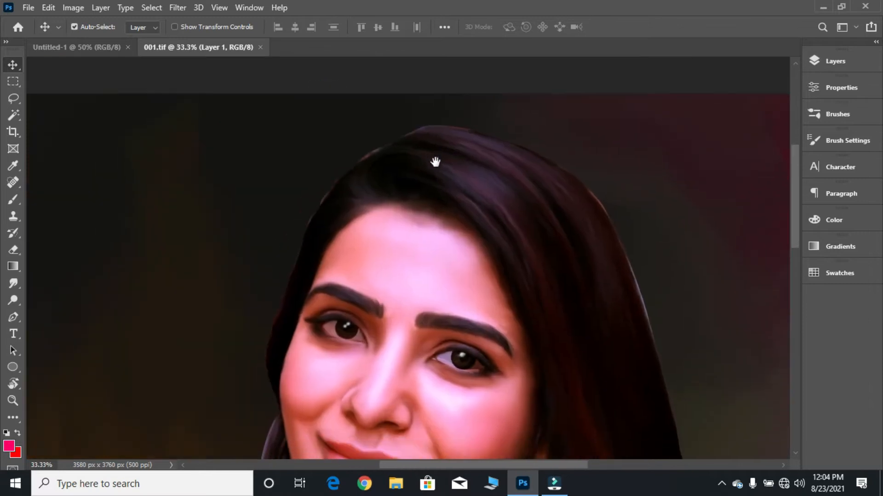
key(ctrl+plus)
key(ctrl+plus)
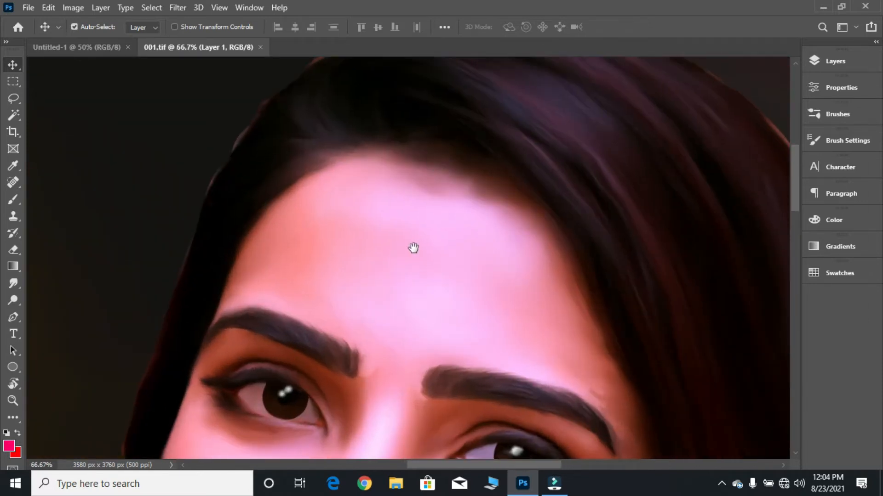
drag(410, 251, 439, 6)
drag(521, 284, 470, 246)
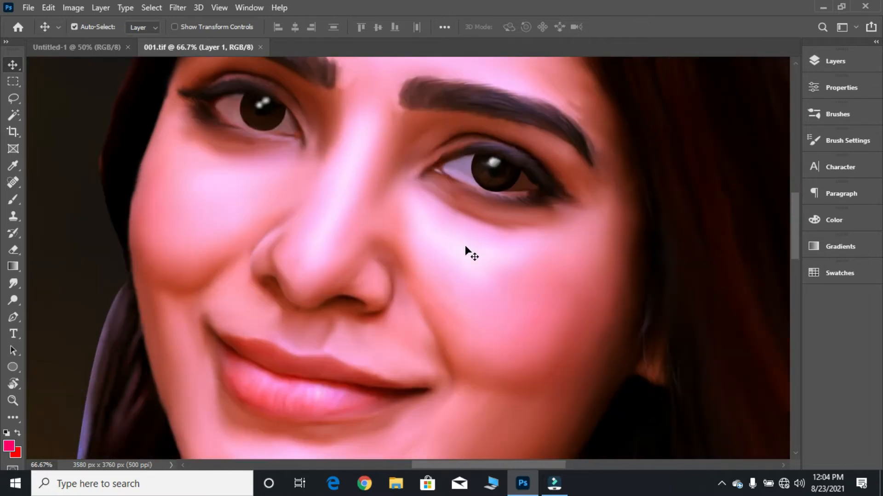
key(z)
click(487, 188)
click(486, 188)
click(487, 188)
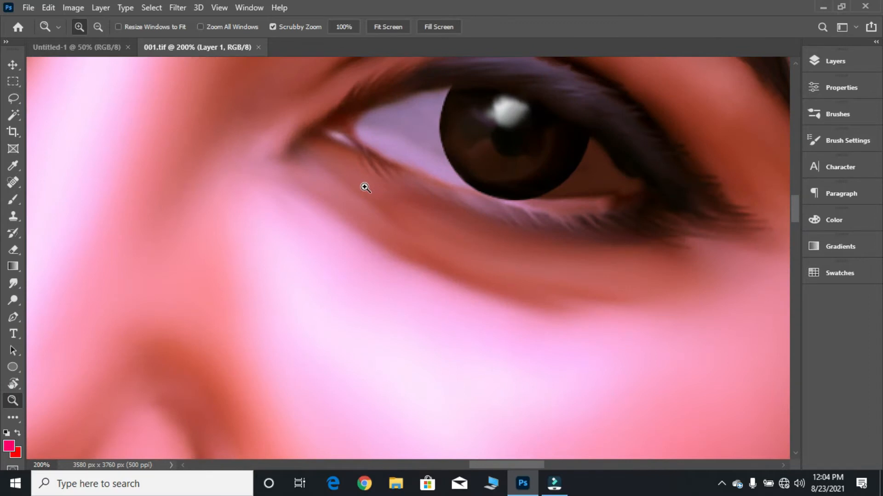
click(96, 28)
click(298, 140)
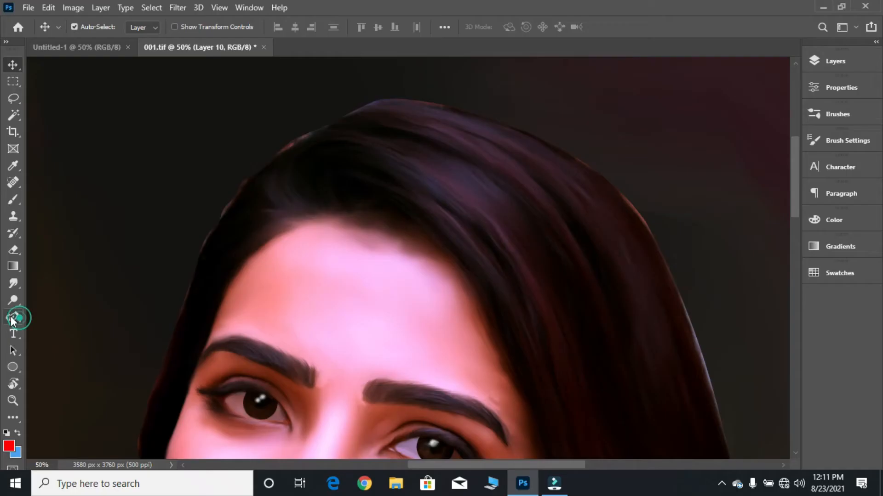
Draw an open hair-strand path with the Curvature Pen tool, arching from the parting above the forehead and down along the hairline
click(14, 317)
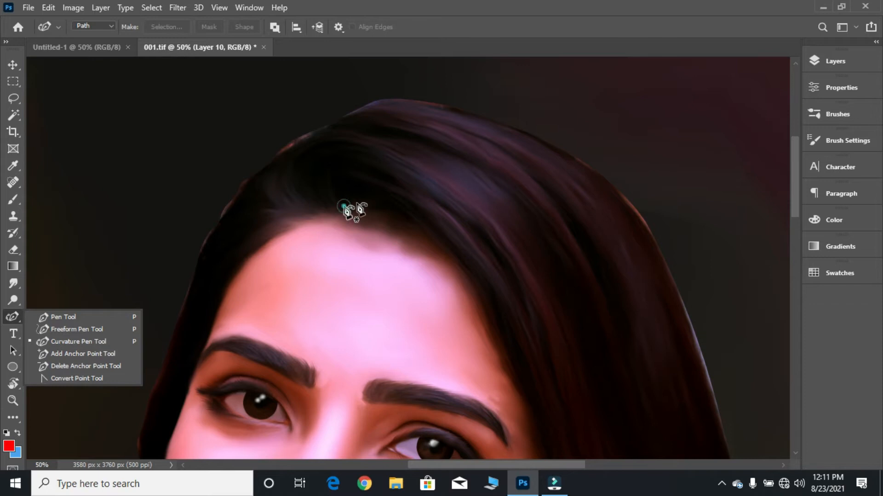
click(344, 206)
click(458, 251)
drag(384, 225, 362, 188)
mouse_move(430, 226)
mouse_down()
mouse_move(429, 216)
mouse_move(420, 221)
mouse_up()
drag(460, 251, 502, 338)
drag(468, 289, 480, 276)
click(506, 238)
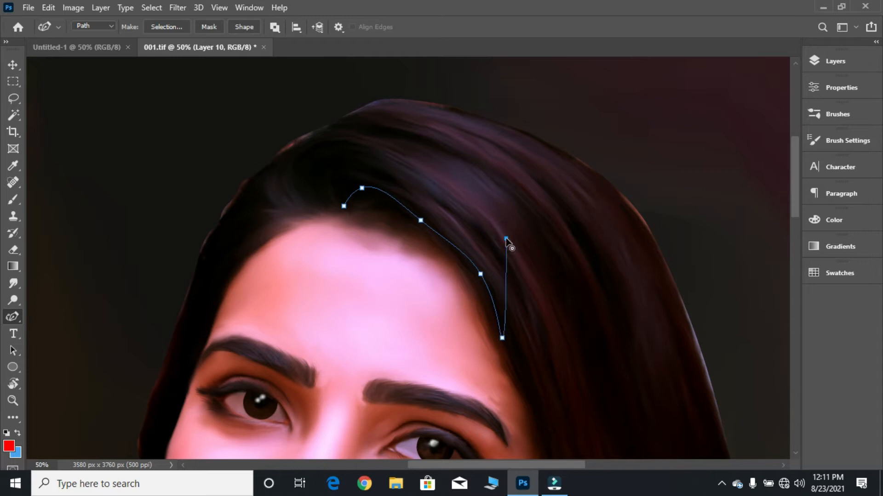
ctrl+click(506, 238)
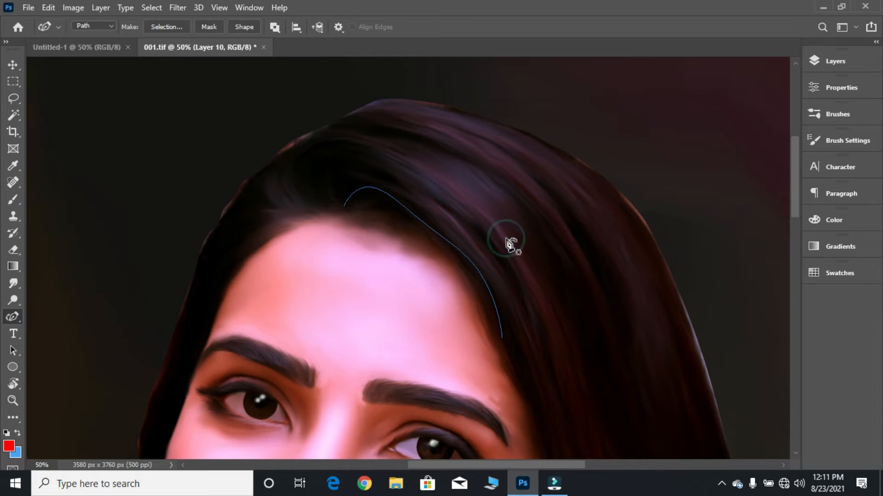
Draw a second open strand path arching just outside the first one, from the parting down the side of the hair
click(332, 200)
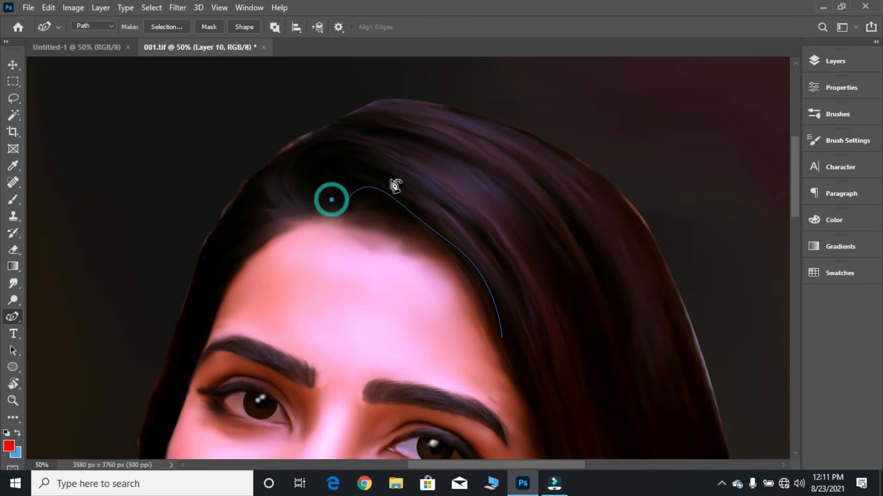
click(441, 220)
drag(381, 208, 361, 173)
click(331, 202)
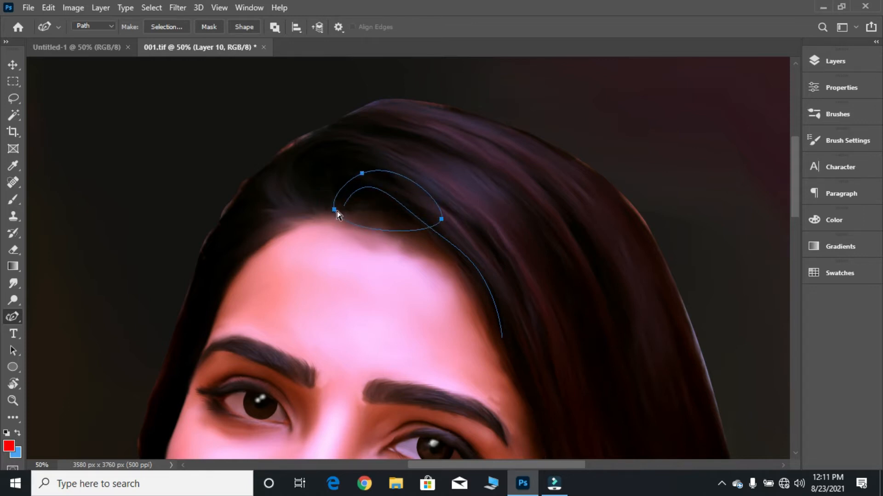
key(ctrl+z)
drag(331, 200, 333, 212)
drag(442, 219, 525, 334)
drag(362, 174, 366, 181)
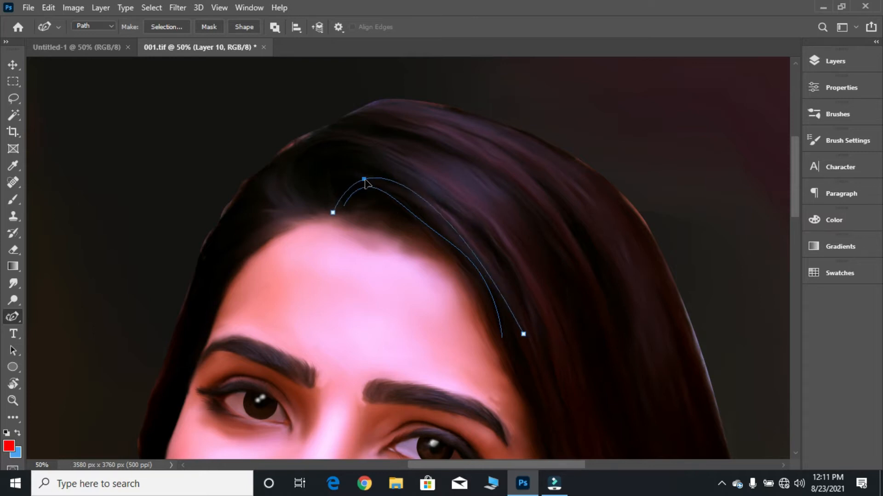
drag(488, 269, 499, 270)
ctrl+click(522, 250)
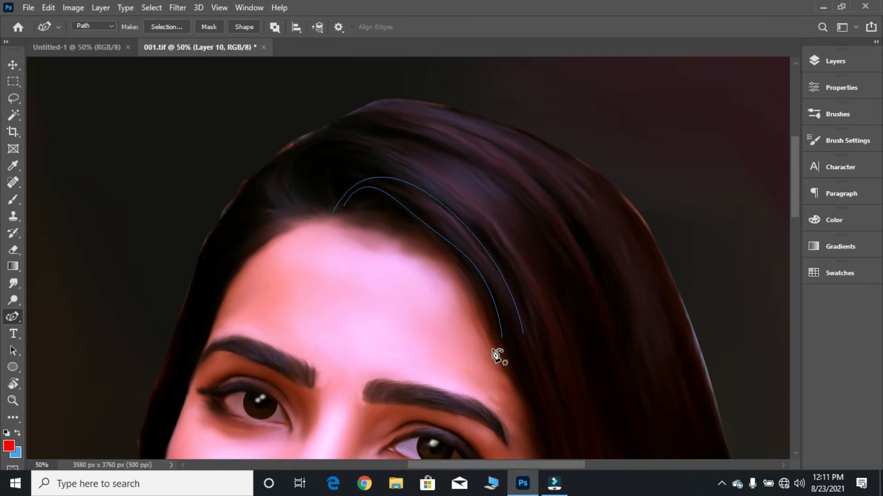
Extend the lower end of the first strand path slightly further down the hair
ctrl+click(502, 336)
drag(507, 336, 512, 348)
ctrl+click(550, 250)
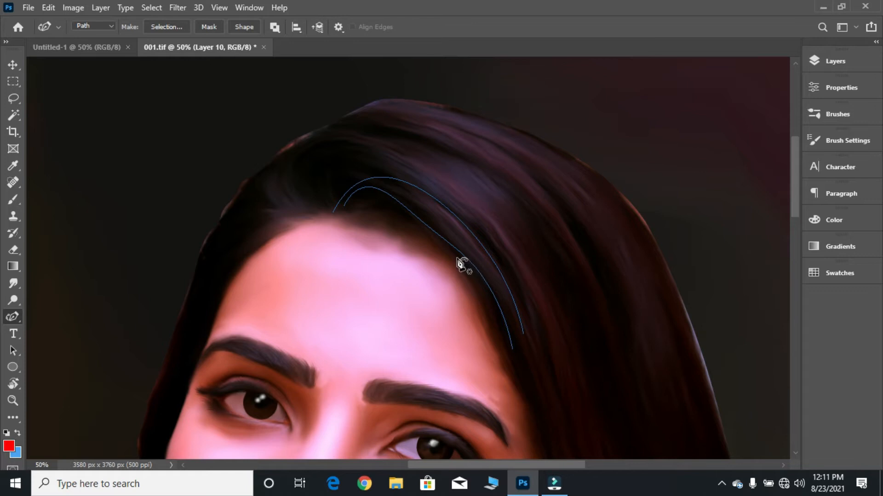
Draw a strand path along the forehead's hairline and stretch its upper end back to the parting
click(428, 236)
click(514, 375)
drag(467, 282, 489, 338)
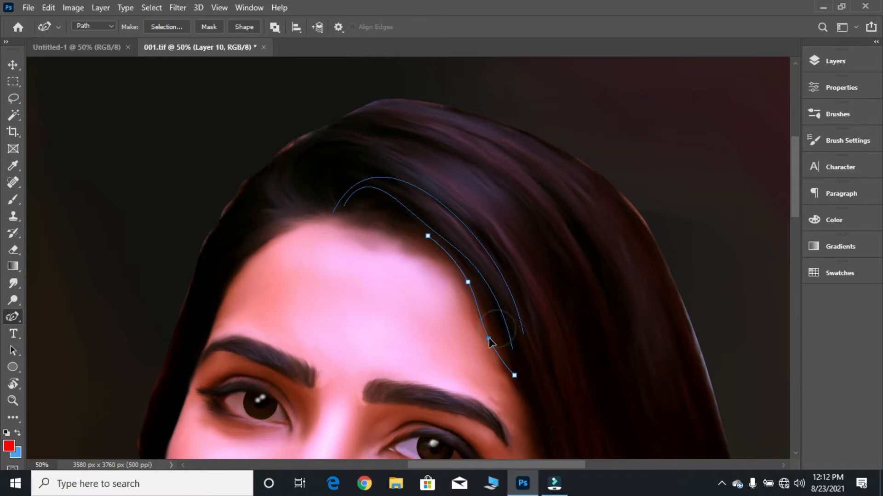
click(428, 235)
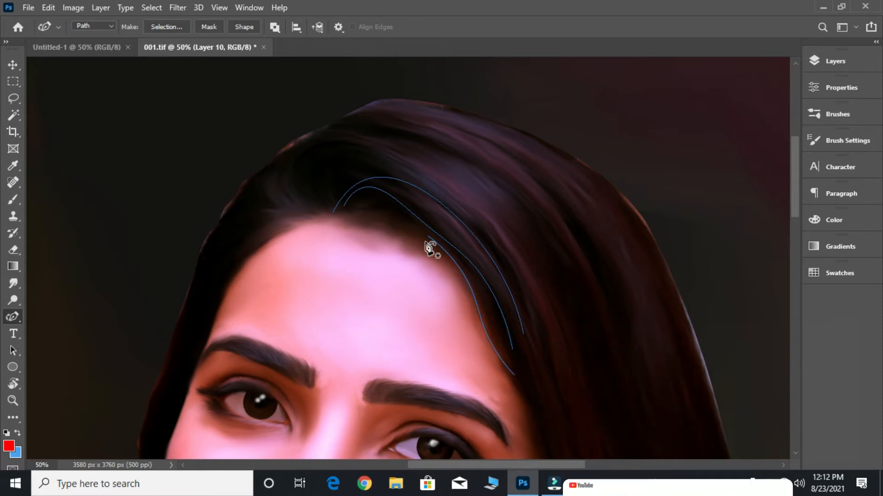
drag(428, 236, 354, 211)
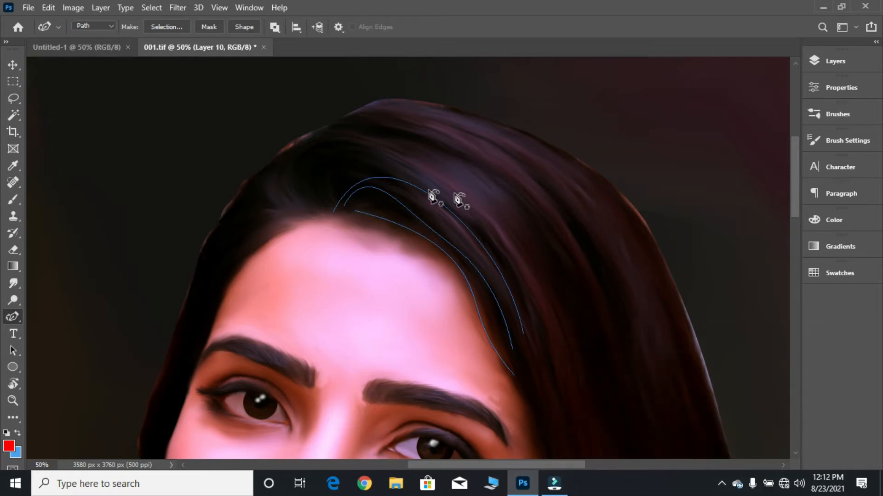
Add a short curved strand path just above the hairline path, starting near the parting
click(356, 202)
click(428, 234)
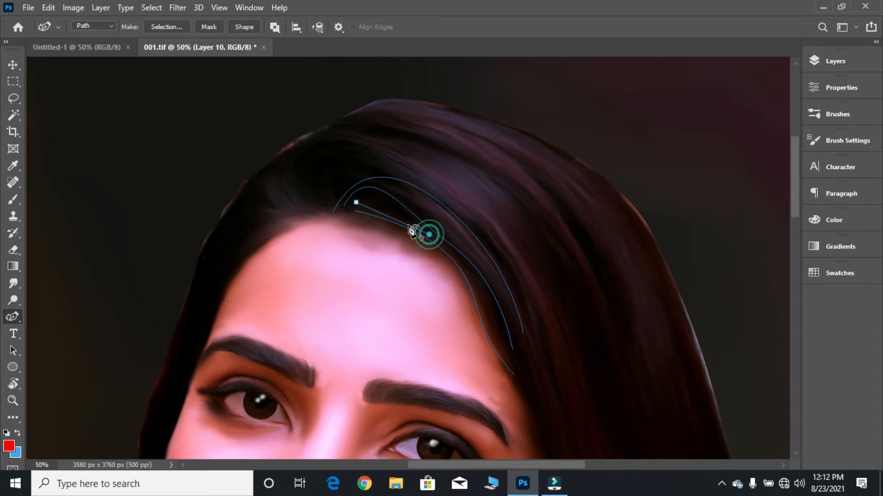
click(392, 219)
drag(379, 210, 373, 201)
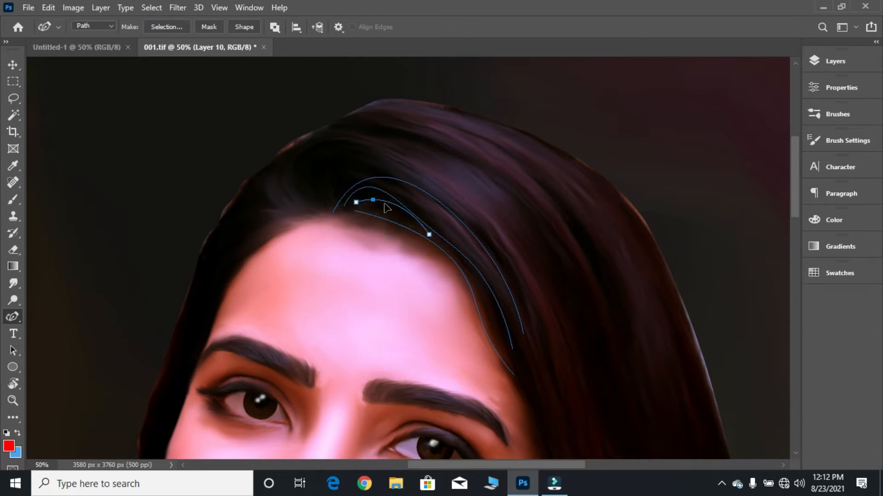
click(401, 213)
ctrl+click(476, 178)
Draw a long curved strand path between the two arching strands, following them down to their lower ends
click(388, 185)
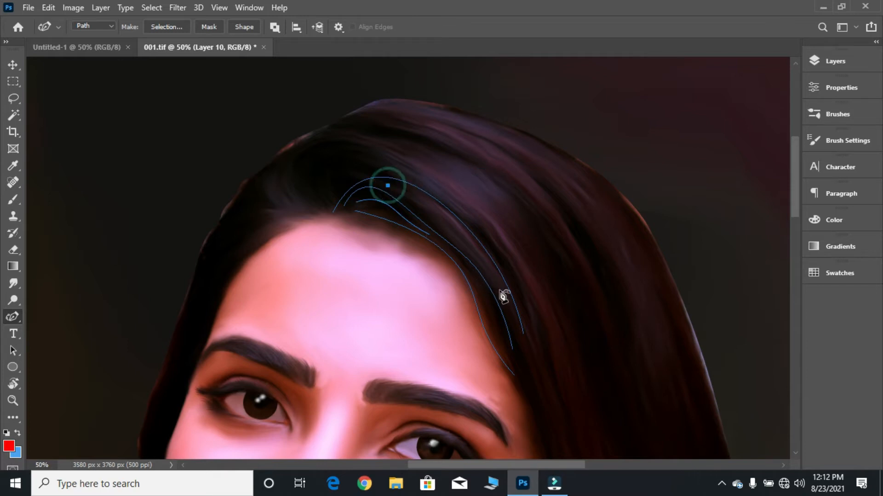
click(519, 343)
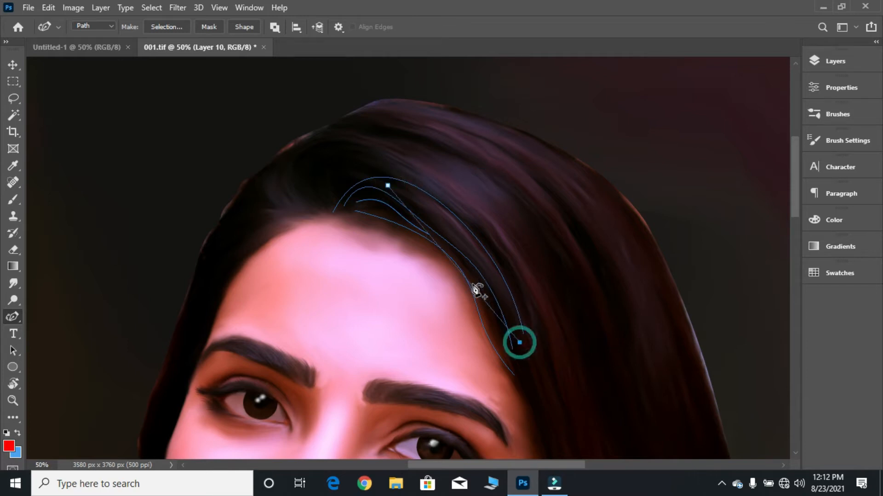
drag(473, 281, 449, 226)
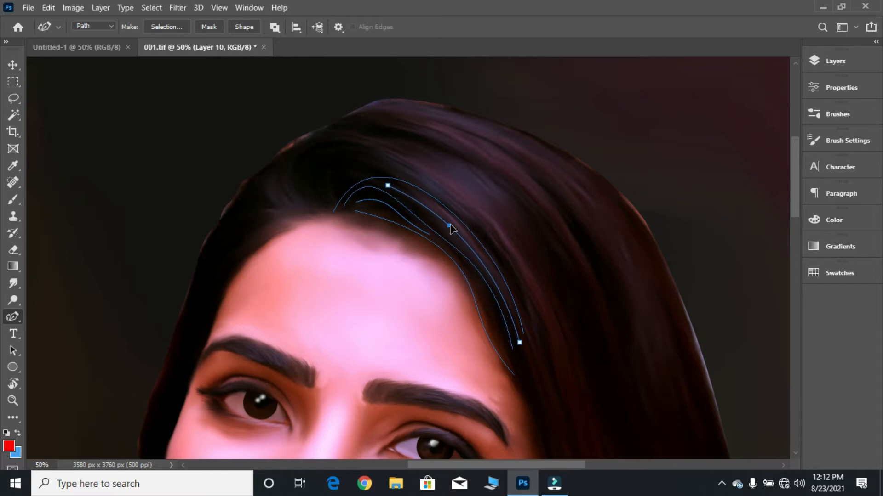
ctrl+click(478, 208)
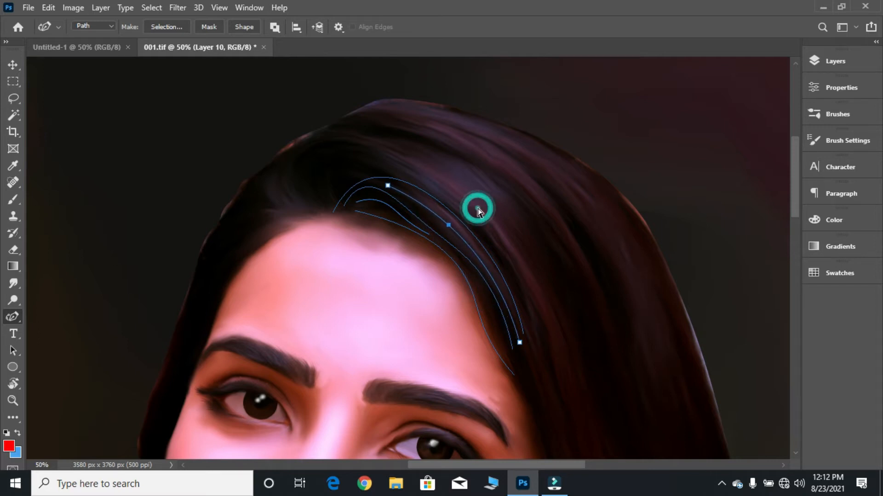
Add a strand path beside the lower part of the hairline, curving down next to the temple
click(471, 275)
click(523, 371)
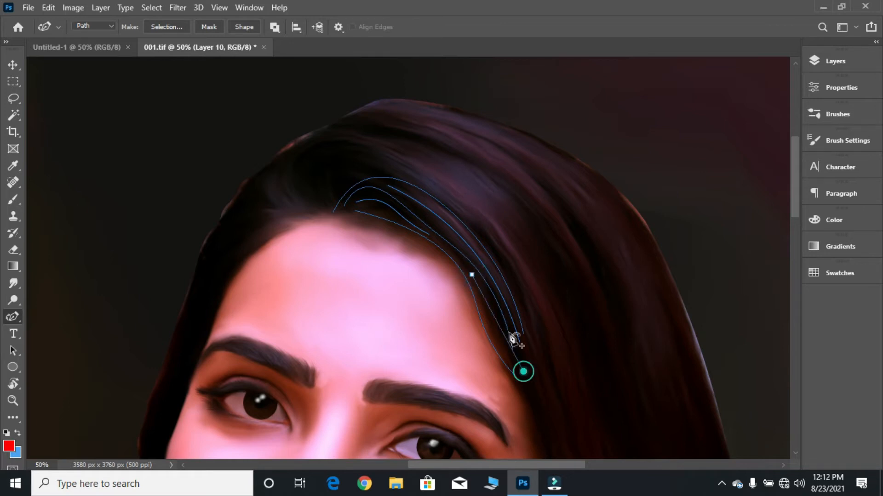
click(511, 355)
mouse_move(512, 355)
mouse_down()
mouse_move(501, 342)
mouse_move(512, 366)
mouse_up()
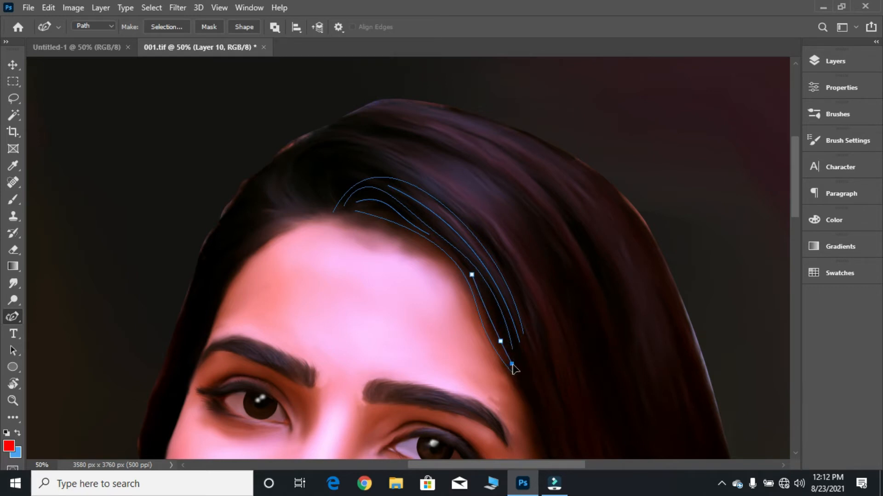
key(Escape)
scroll(572, 332, up, 2)
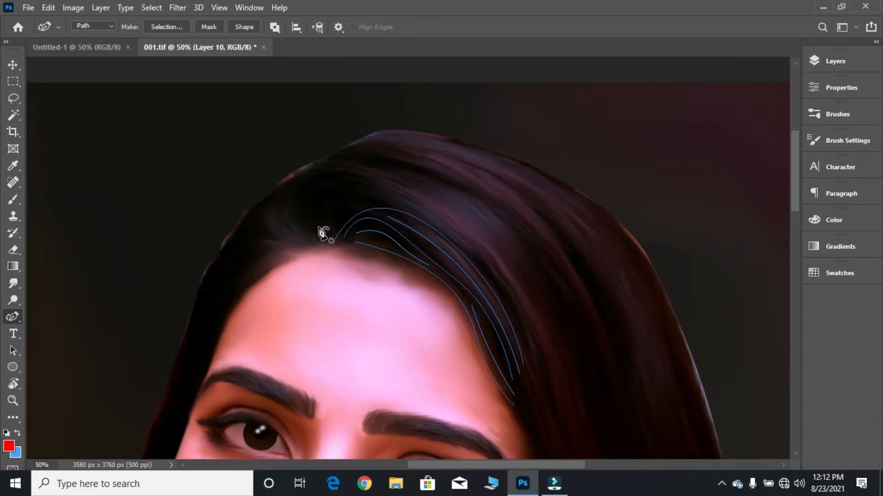
click(326, 209)
click(363, 171)
drag(326, 208, 321, 245)
click(345, 203)
click(307, 198)
key(ctrl+z)
key(ctrl+z)
drag(325, 209, 314, 245)
drag(337, 209, 321, 213)
key(ctrl+z)
key(ctrl+z)
key(ctrl+z)
Draw an open C-shaped strand path from the forehead's hairline up to the crown, on the other side of the parting
click(317, 242)
click(348, 169)
drag(340, 186, 292, 208)
click(317, 242)
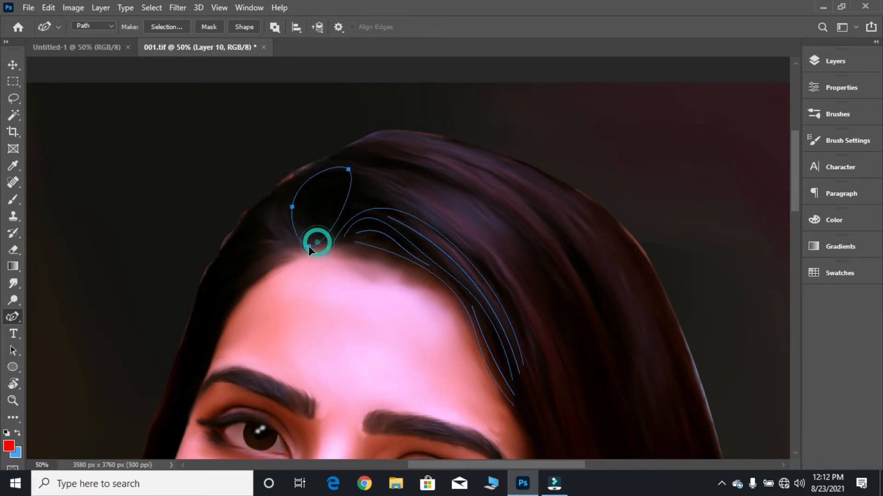
key(ctrl+z)
mouse_move(316, 242)
mouse_down()
mouse_move(301, 244)
mouse_move(308, 247)
mouse_up()
click(352, 202)
ctrl+click(326, 225)
Draw a smaller C-shaped strand path inside the crown curve and bend its middle outward
click(318, 239)
click(358, 178)
click(324, 202)
ctrl+click(371, 178)
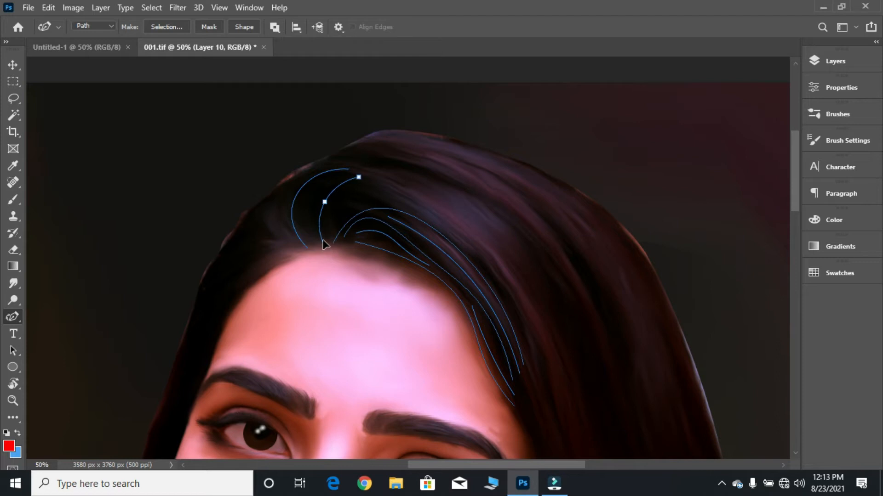
alt+click(326, 201)
key(ctrl+z)
mouse_move(325, 204)
mouse_down()
mouse_move(316, 202)
mouse_move(314, 217)
mouse_up()
Add a curved strand path between the outer and inner C-shaped crown curves
click(314, 247)
click(344, 177)
drag(330, 207, 304, 203)
ctrl+click(391, 161)
Adjust the upper ends of the outer and middle crown curves so the strands flow evenly
mouse_move(358, 179)
mouse_down()
mouse_move(354, 187)
mouse_move(350, 166)
mouse_up()
ctrl+click(367, 173)
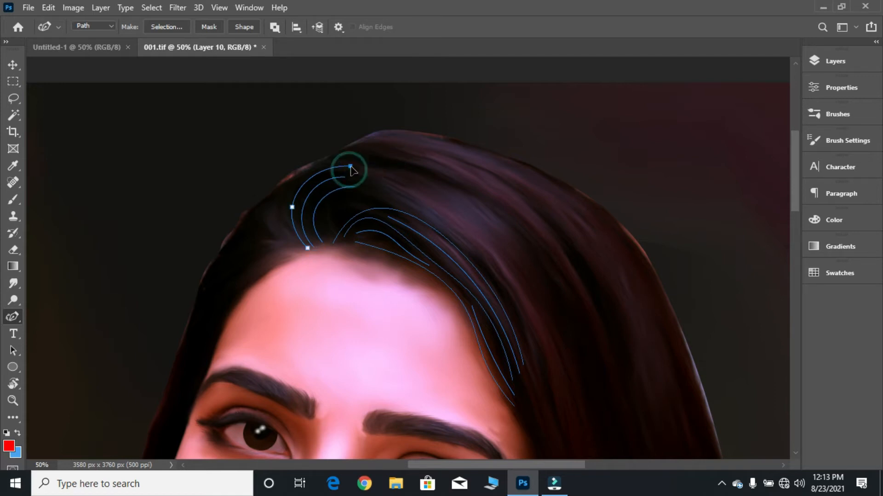
ctrl+click(368, 163)
ctrl+click(346, 177)
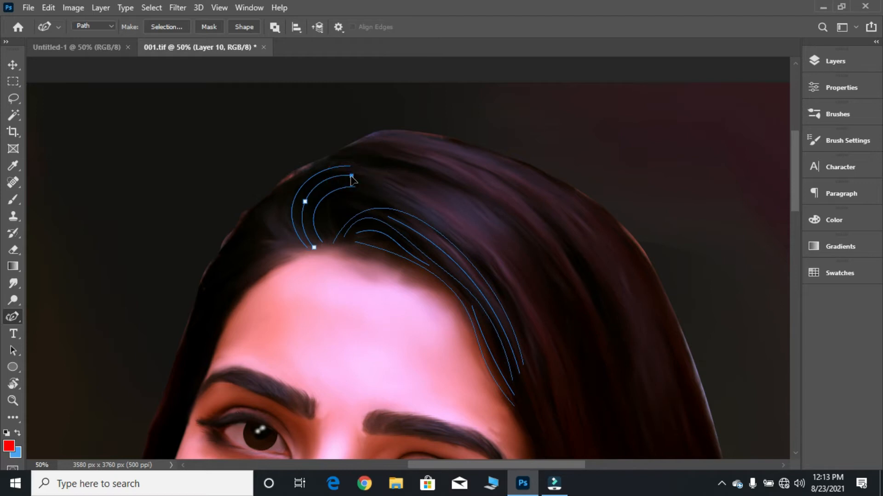
ctrl+click(376, 162)
Draw a short arching strand path between the crown curves and the long outer strand, starting at the parting
click(328, 240)
click(377, 199)
click(344, 198)
key(ctrl+z)
drag(367, 205, 346, 205)
ctrl+click(404, 174)
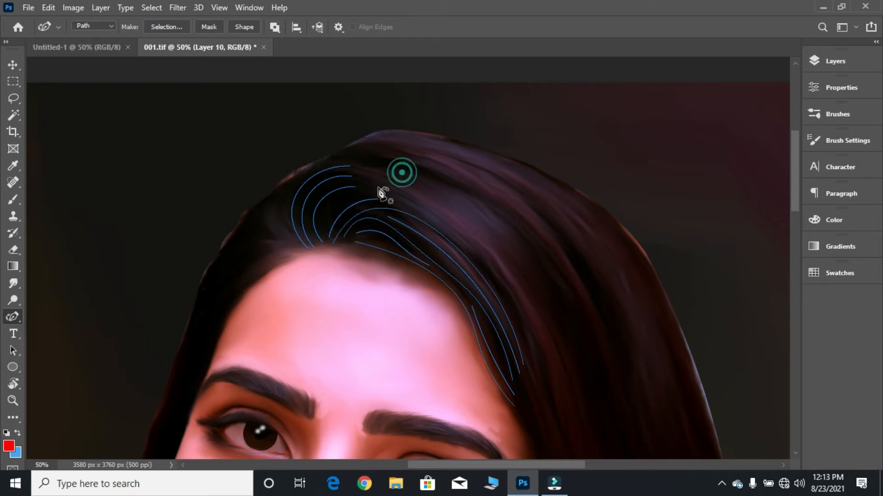
Draw a strand path arching from the parting inside the C-shaped crown curves and sweeping down just outside the long strand paths beside the forehead
click(323, 225)
click(366, 192)
click(341, 200)
mouse_move(366, 192)
mouse_down()
mouse_move(392, 177)
mouse_move(358, 194)
mouse_up()
click(368, 198)
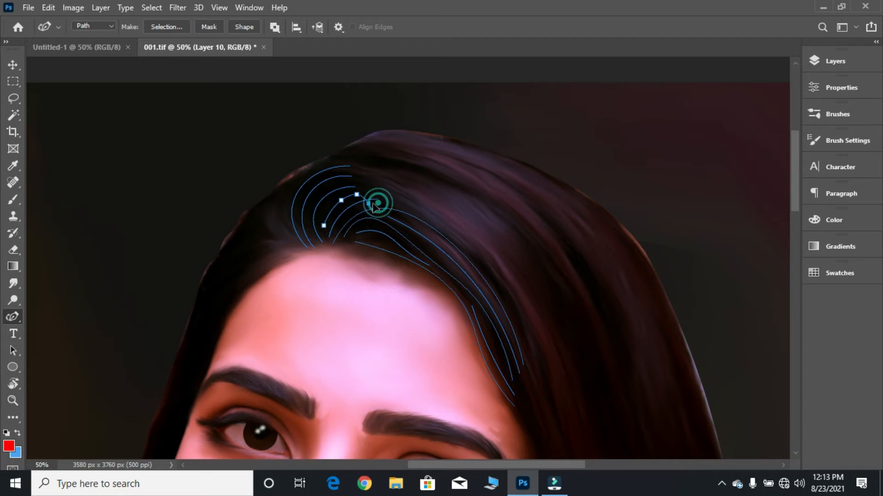
drag(391, 193, 561, 404)
drag(441, 263, 467, 242)
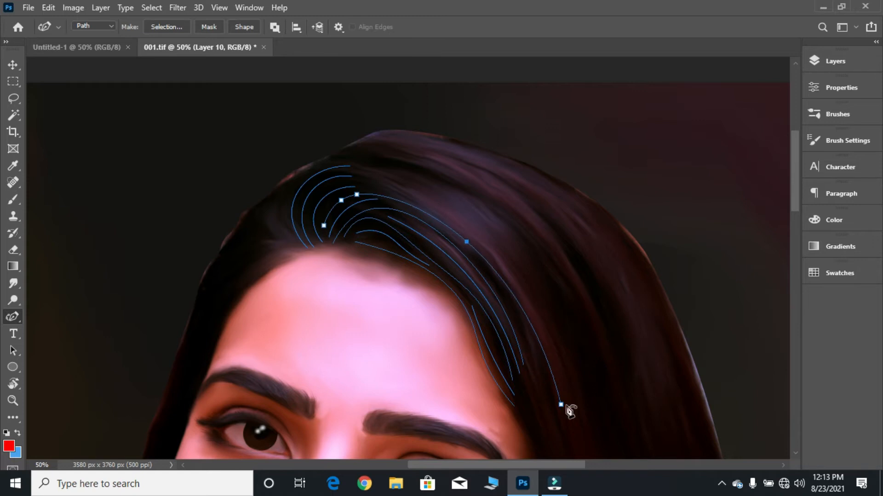
drag(561, 405, 542, 372)
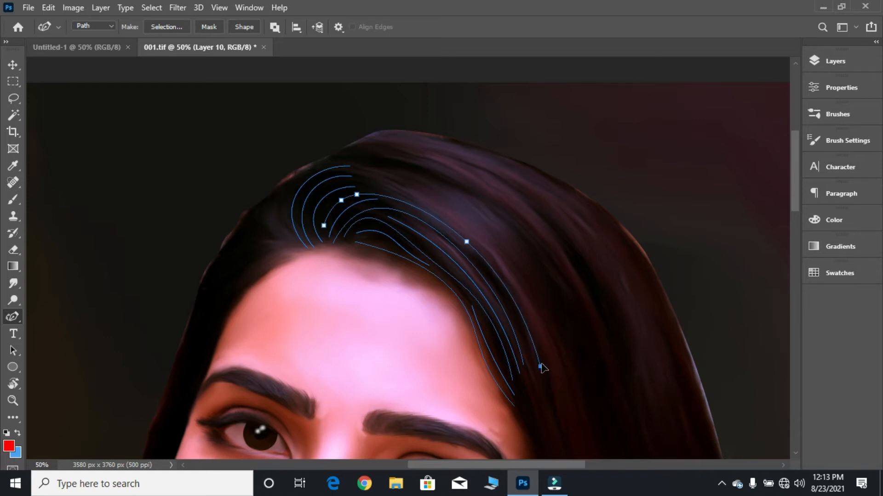
ctrl+click(547, 307)
Extend the innermost C-shaped crown curve into a long strand sweeping down alongside the neighbouring long strand path
click(355, 186)
click(560, 366)
ctrl+click(426, 203)
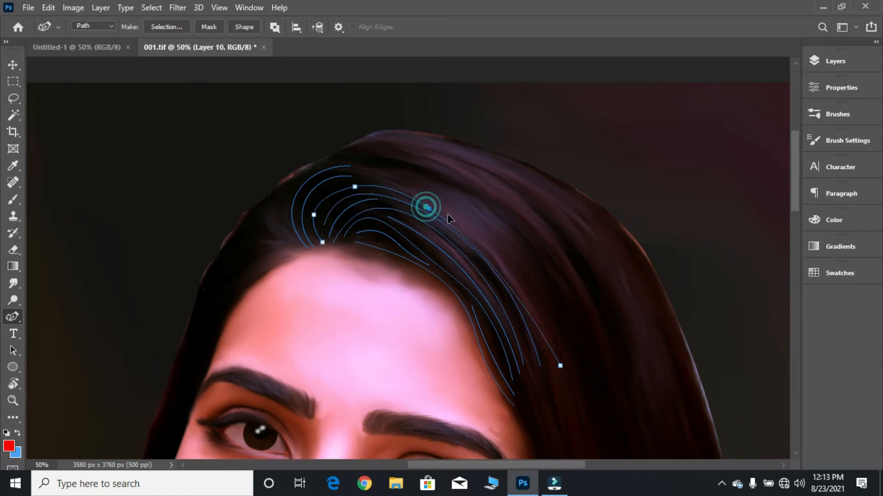
drag(562, 370, 553, 364)
ctrl+click(534, 251)
Extend the middle C-shaped crown curve into a long strand and bend it to run parallel to the one inside it
ctrl+click(353, 175)
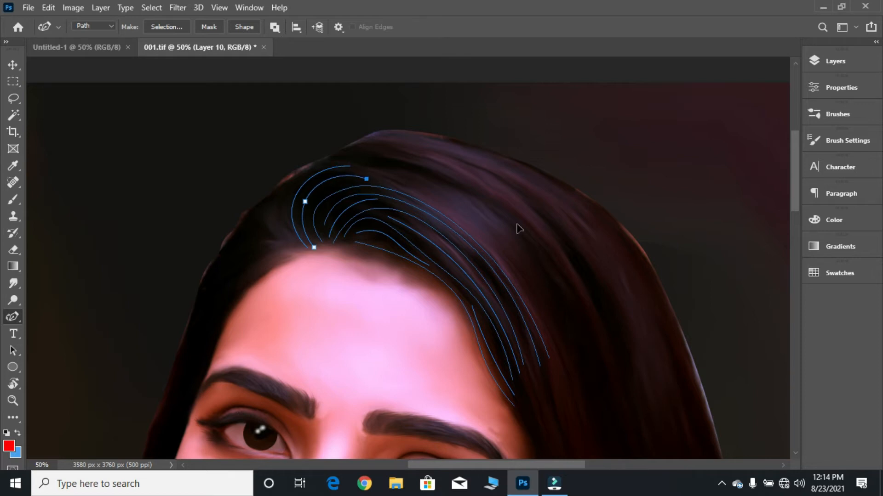
drag(565, 357, 462, 268)
drag(565, 357, 558, 356)
drag(356, 213, 387, 182)
ctrl+click(430, 171)
drag(419, 187, 488, 239)
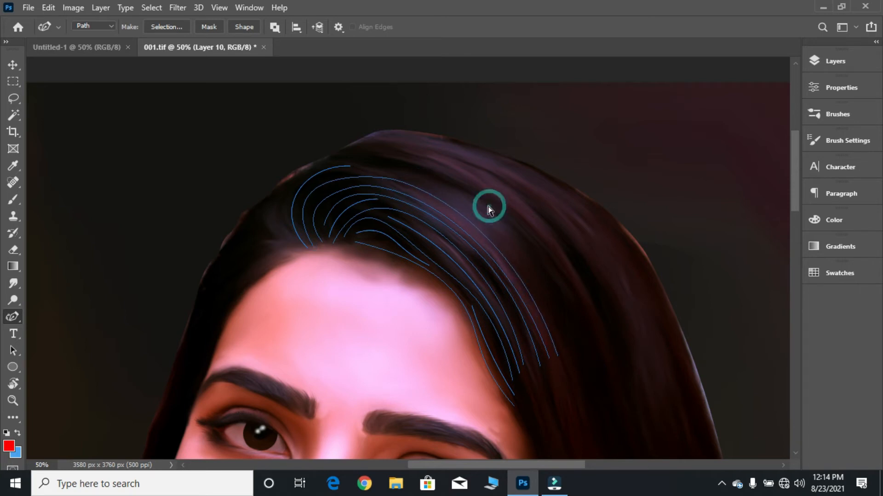
Extend the outermost C-shaped crown curve over the head and bend it outward into a long strand parallel to the others
click(350, 165)
drag(401, 167, 568, 362)
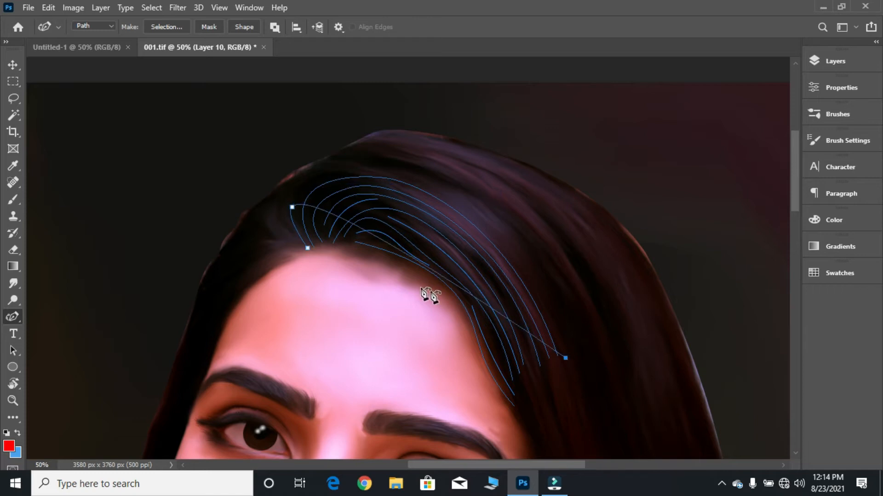
drag(376, 224, 346, 165)
drag(430, 190, 468, 207)
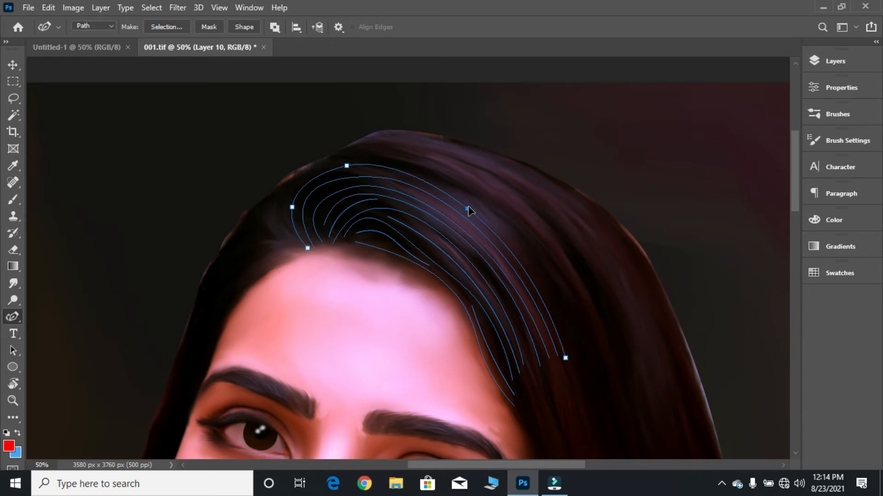
click(517, 210)
Draw a C-shaped strand path outside the crown curves, from the hairline up to the edge of the hair
click(294, 249)
click(277, 185)
drag(283, 209, 268, 216)
ctrl+click(293, 145)
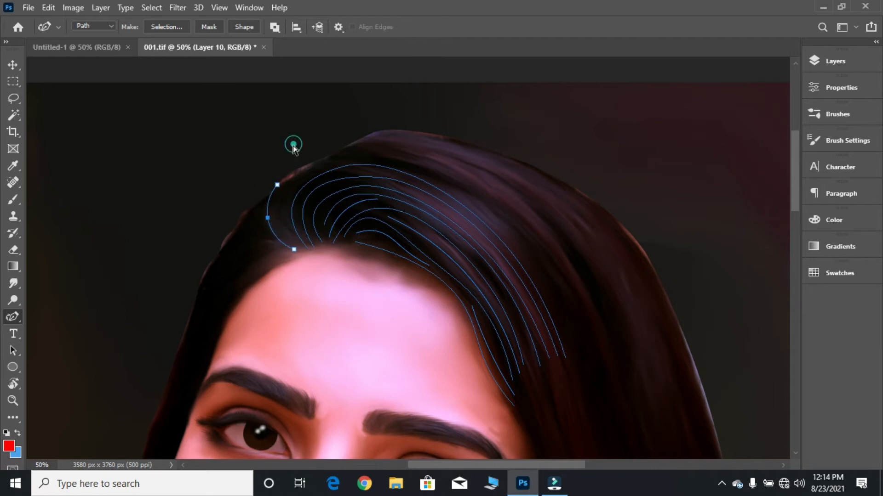
drag(277, 185, 282, 172)
ctrl+click(296, 157)
Draw an arched strand path just above the hair outline, from the new C-shaped curve's upper end to the top of the head
click(303, 160)
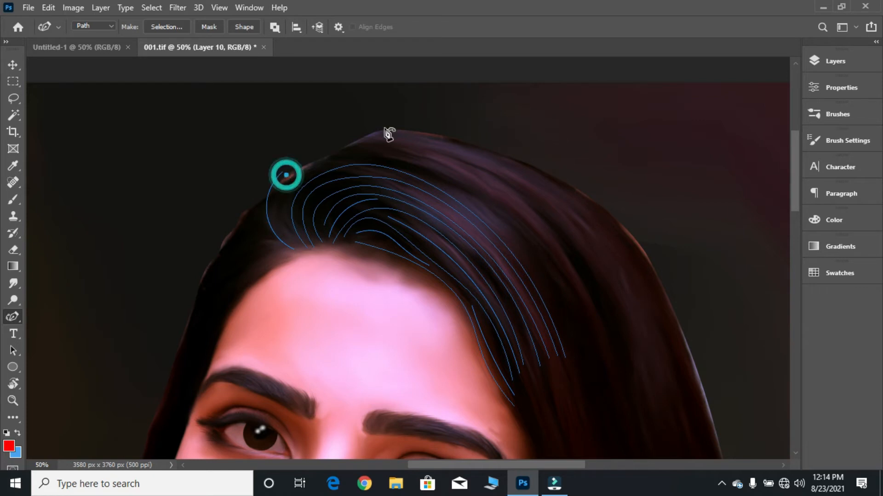
drag(303, 160, 287, 173)
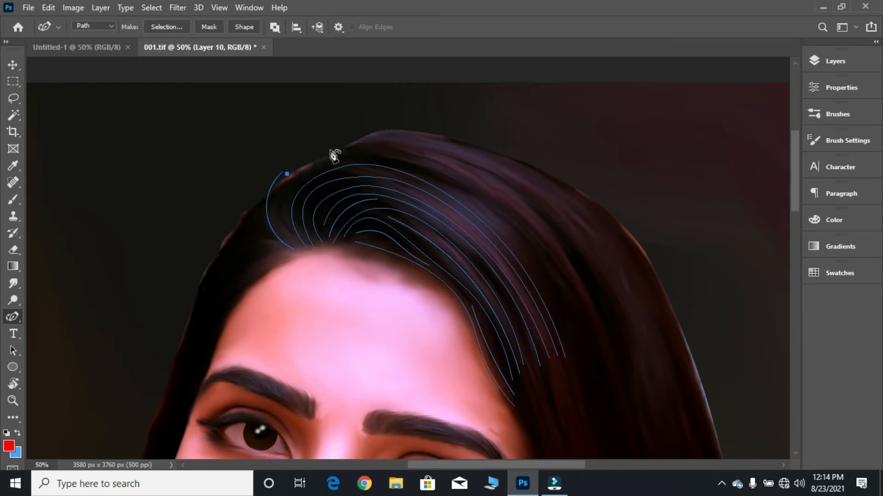
click(377, 130)
drag(353, 141, 337, 135)
key(Escape)
Draw another C-shaped strand path just inside the outer one, starting at the hairline and bending its middle outward
click(300, 251)
click(291, 179)
click(276, 195)
drag(277, 195, 280, 196)
ctrl+click(320, 173)
ctrl+click(447, 113)
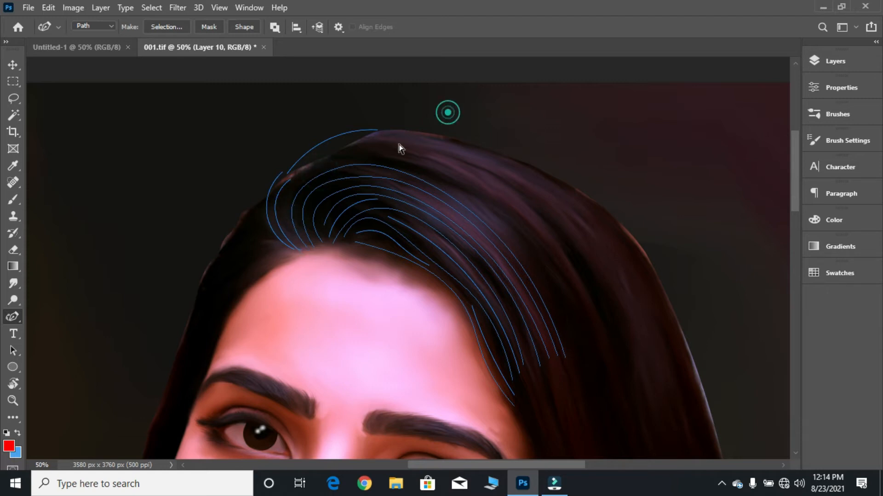
click(291, 242)
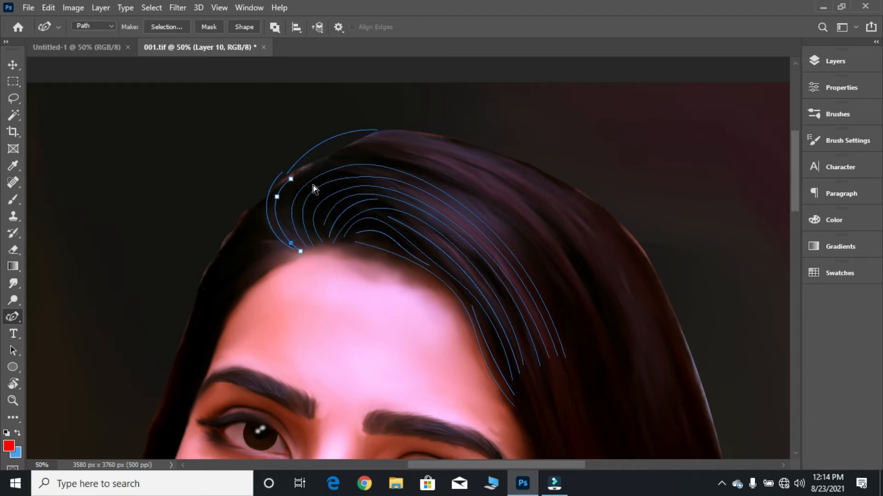
ctrl+click(381, 141)
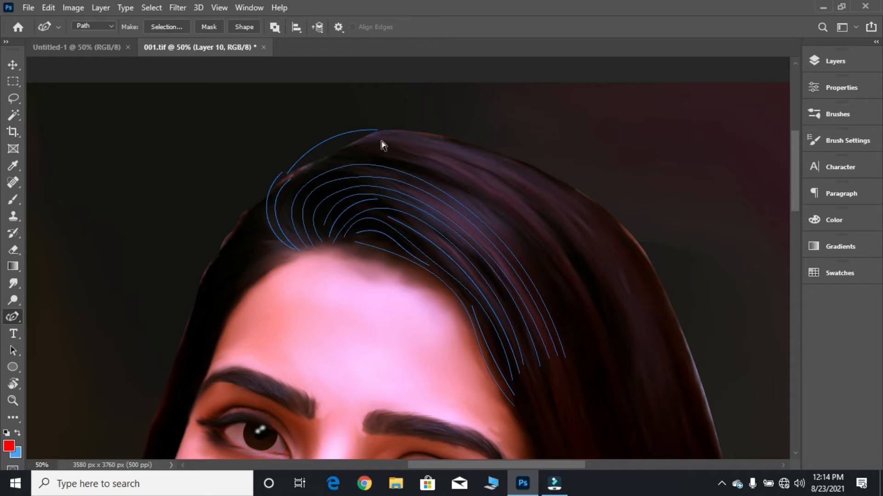
Draw a long strand path from the hairline around the crown curves and down the hair, bending its middle up over the outermost long strand
click(296, 240)
click(308, 176)
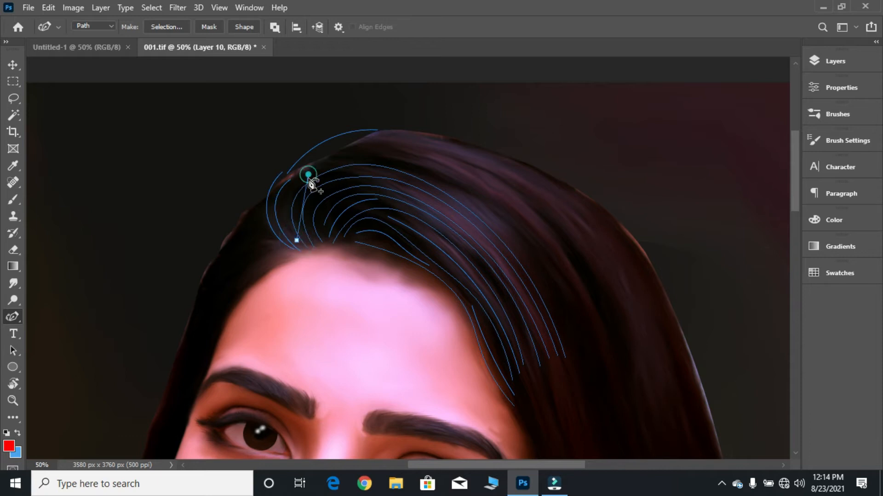
drag(307, 189, 287, 195)
ctrl+click(330, 157)
drag(310, 174, 577, 356)
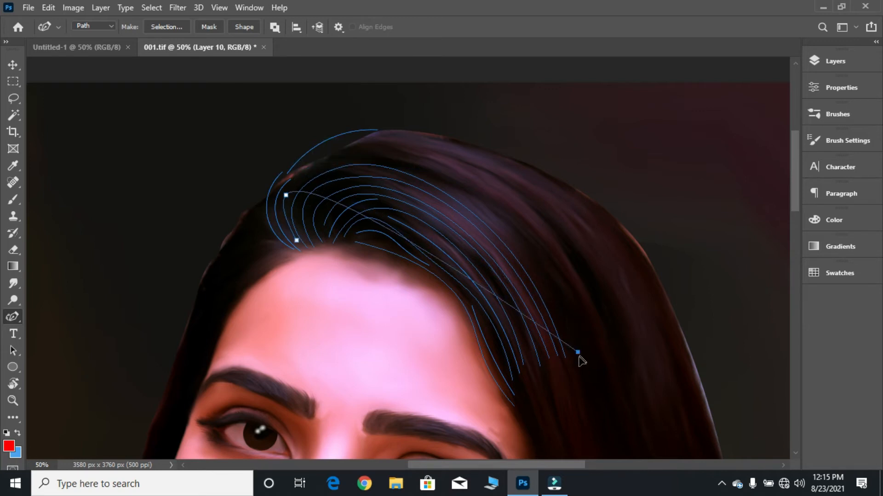
drag(380, 230, 376, 155)
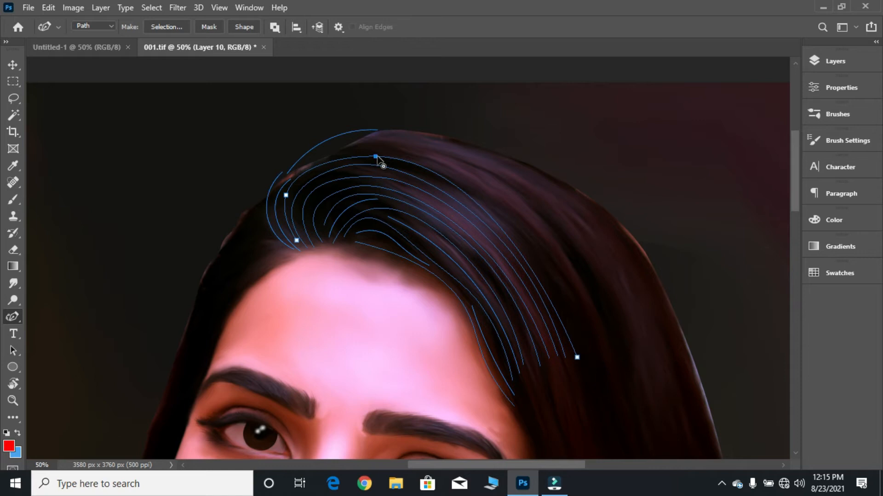
key(Escape)
Extend the second C-shaped curve from the outside over the crown into a long strand and smooth it by removing its top anchor point
drag(293, 178, 414, 151)
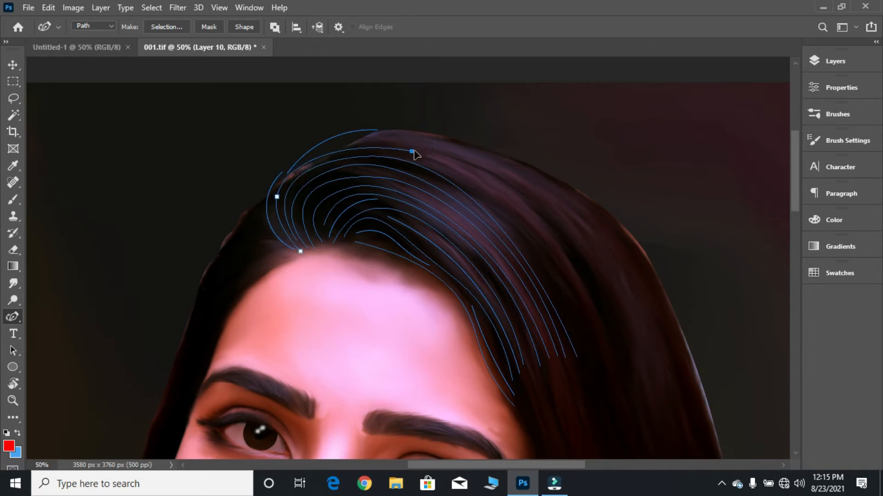
click(415, 152)
ctrl+click(414, 126)
click(414, 152)
mouse_move(416, 152)
mouse_down()
mouse_move(431, 159)
mouse_move(421, 150)
mouse_up()
click(587, 352)
mouse_move(521, 220)
mouse_down()
mouse_move(509, 230)
mouse_move(518, 235)
mouse_up()
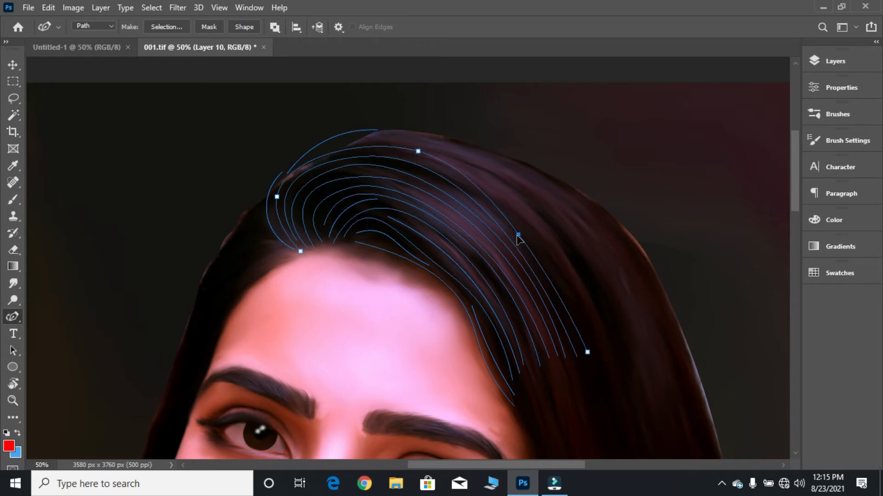
click(416, 148)
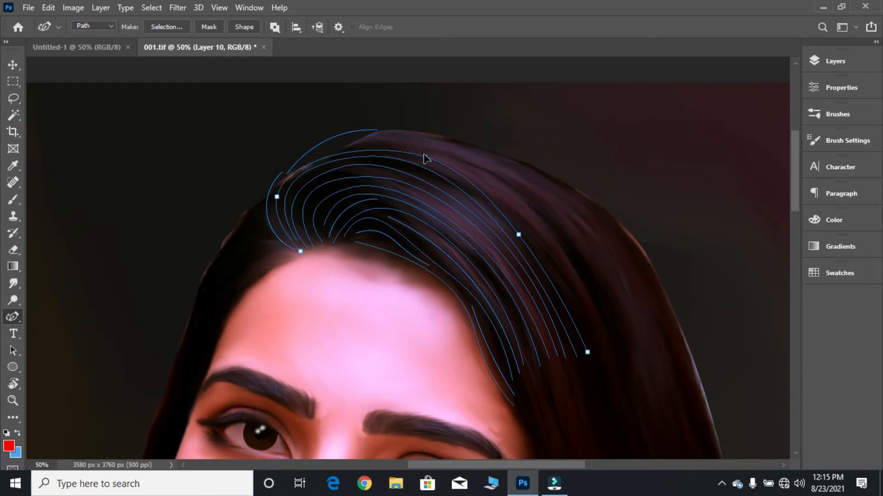
ctrl+click(520, 184)
Draw a short arched strand path over the crown, between the outermost long strand and the arch along the hair outline
click(307, 157)
click(437, 150)
drag(394, 153, 384, 141)
ctrl+click(413, 129)
ctrl+click(397, 129)
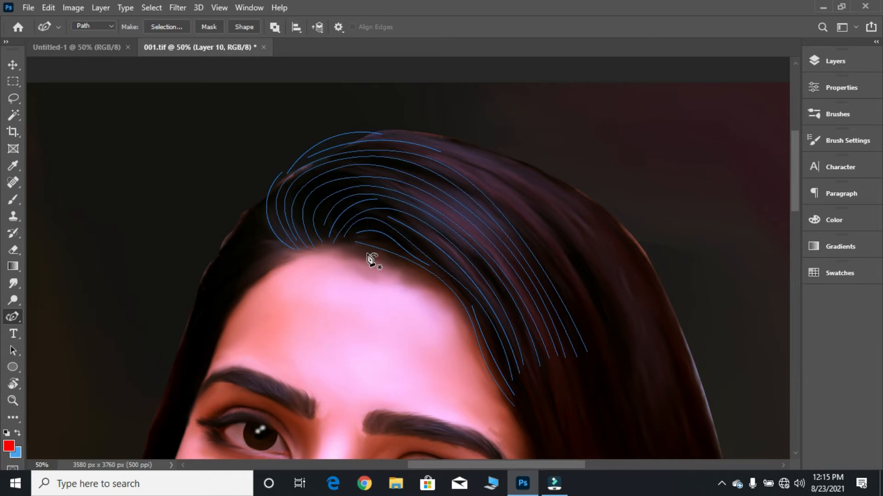
Draw an outermost C-shaped strand path from the hairline to the start of the crown arch, bending its middle outward
click(271, 239)
click(263, 182)
drag(264, 193, 253, 214)
ctrl+click(258, 162)
drag(265, 184, 285, 164)
ctrl+click(290, 144)
Draw a long strand path from the top of the head down the far side of the hair and bend its middle outward
click(387, 137)
click(636, 324)
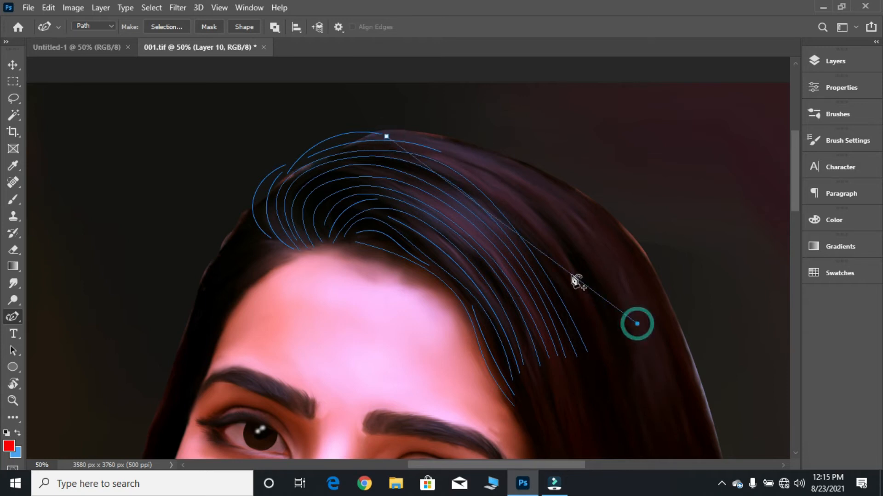
drag(569, 272, 565, 214)
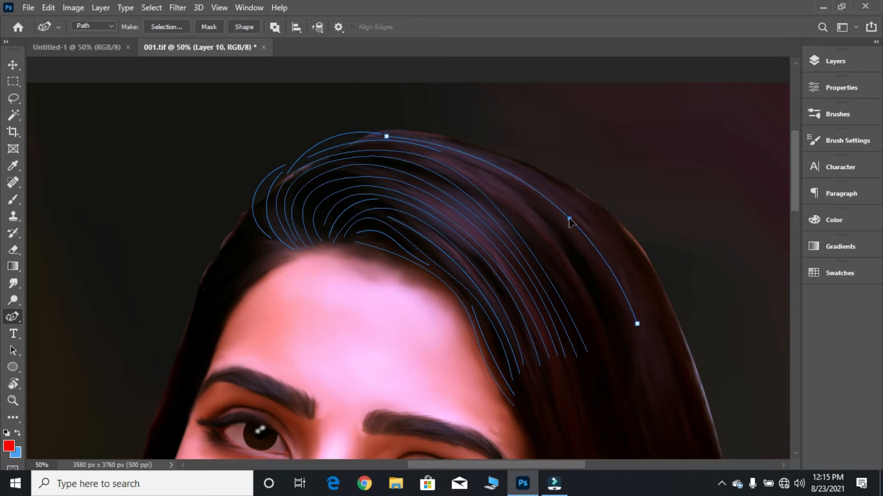
ctrl+click(585, 189)
Extend the short arched crown path into a long strand down the hair, parallel to the outermost of the grouped strands
click(441, 153)
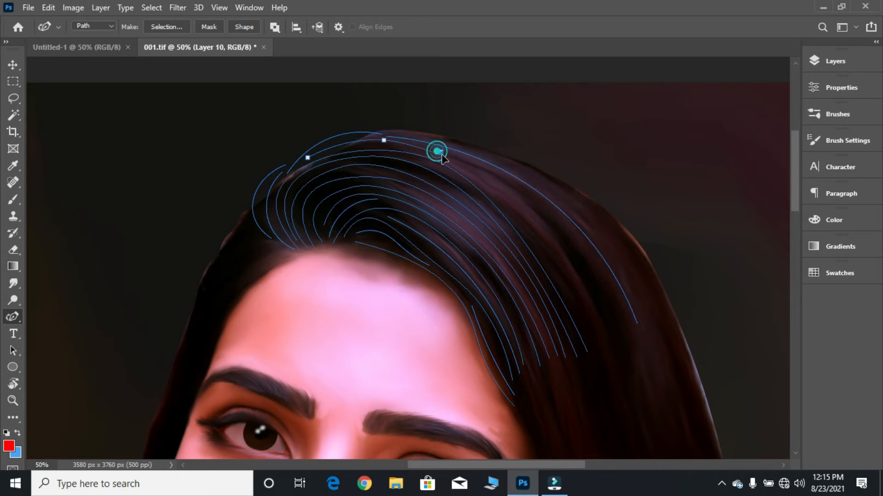
click(539, 224)
click(594, 347)
ctrl+click(597, 349)
ctrl+click(581, 153)
Adjust the extended strand's anchor at the top of the head and its middle bend so it flows evenly with its neighbours
ctrl+click(386, 143)
ctrl+click(391, 145)
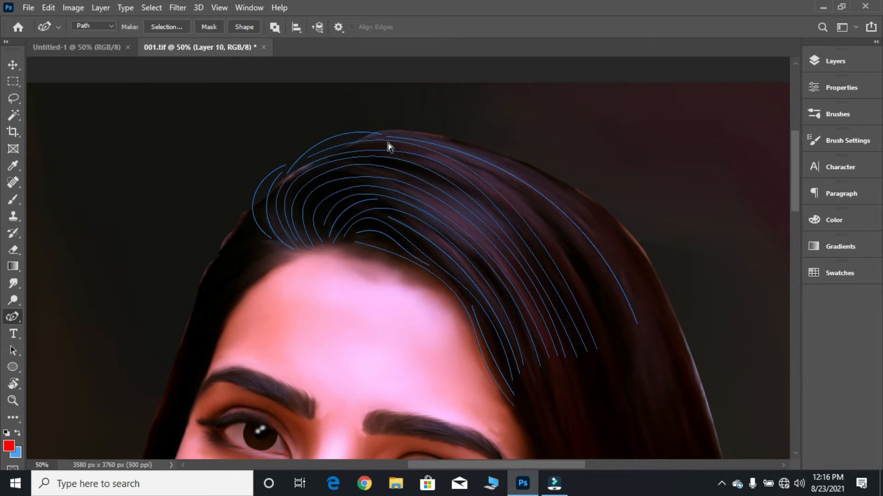
ctrl+click(387, 141)
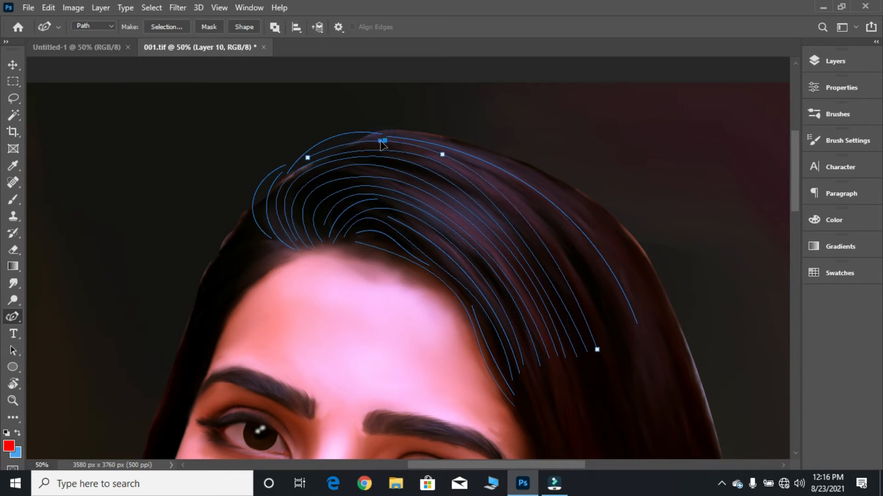
click(540, 243)
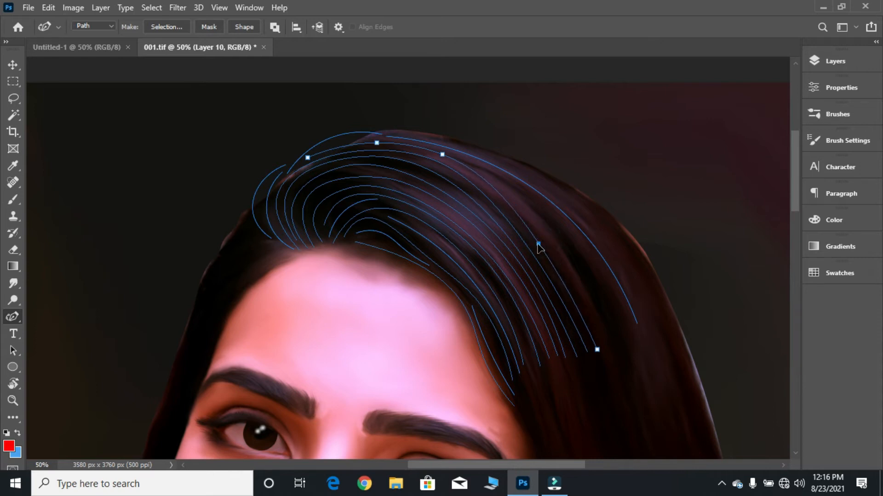
ctrl+click(571, 132)
Draw a shorter strand path just inside the far outer strand and bend its middle outward to match
click(619, 338)
drag(573, 281, 589, 264)
mouse_move(619, 338)
mouse_down()
mouse_move(629, 339)
mouse_move(621, 341)
mouse_up()
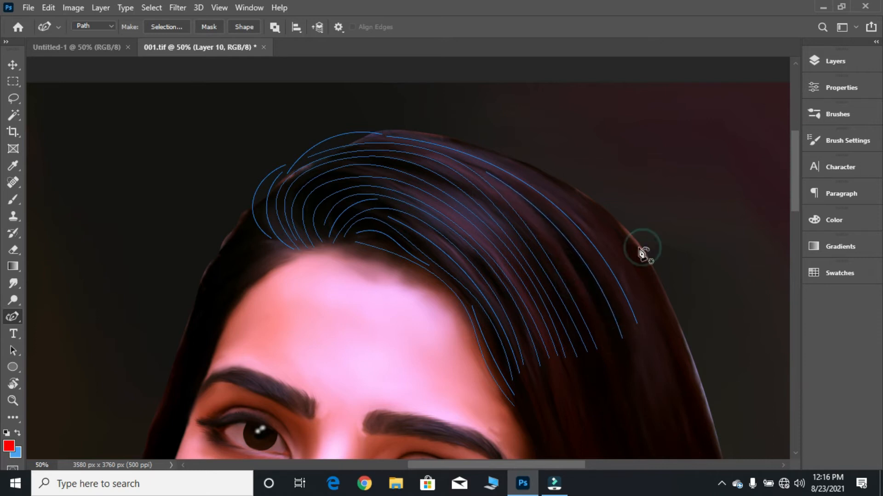
Lengthen the upper end of the shorter strand and add another curved strand path between it and the far outer strand
click(470, 162)
click(634, 339)
click(522, 187)
click(584, 250)
ctrl+click(591, 217)
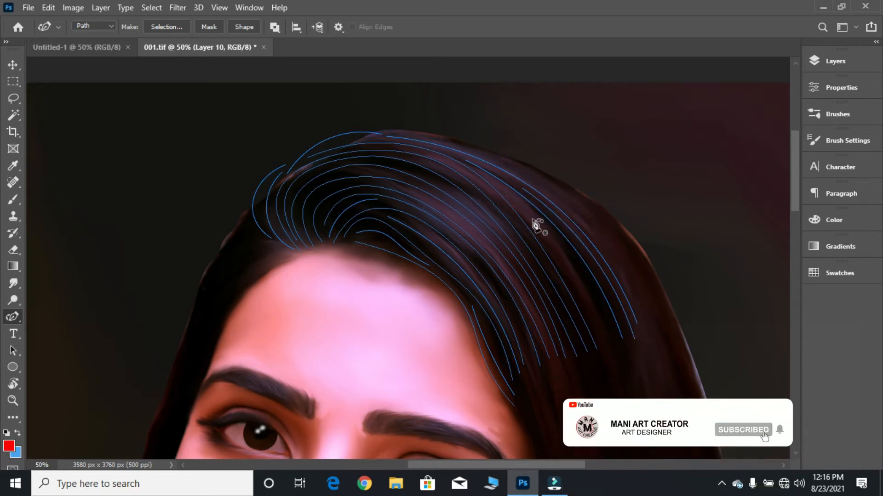
Add a curved strand path in the gap between the grouped long strands and the shorter outer strands
click(491, 185)
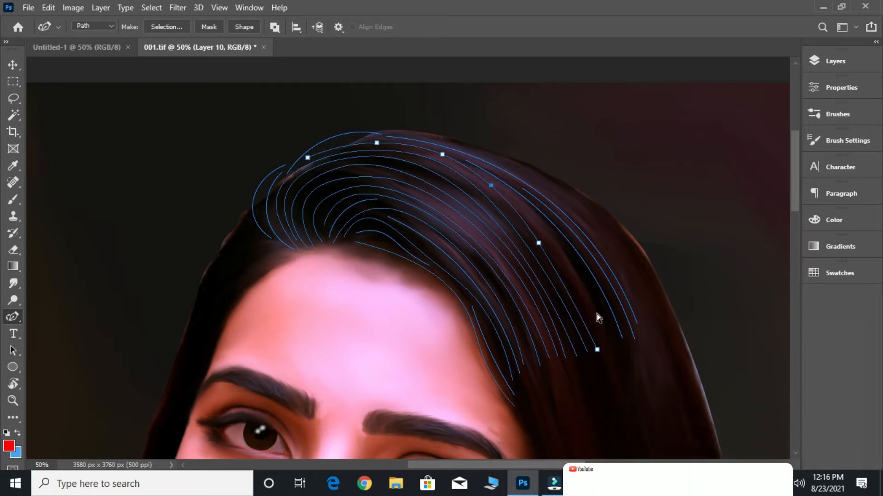
key(ctrl+z)
ctrl+click(502, 187)
click(611, 351)
ctrl+click(584, 308)
ctrl+click(676, 199)
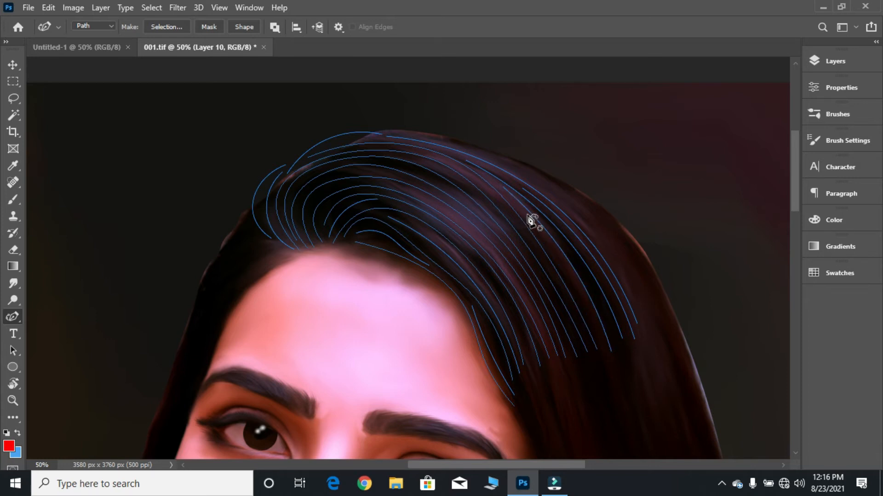
Draw a long strand path from the top of the head down outside the far outer strand, bending its middle outward
click(389, 130)
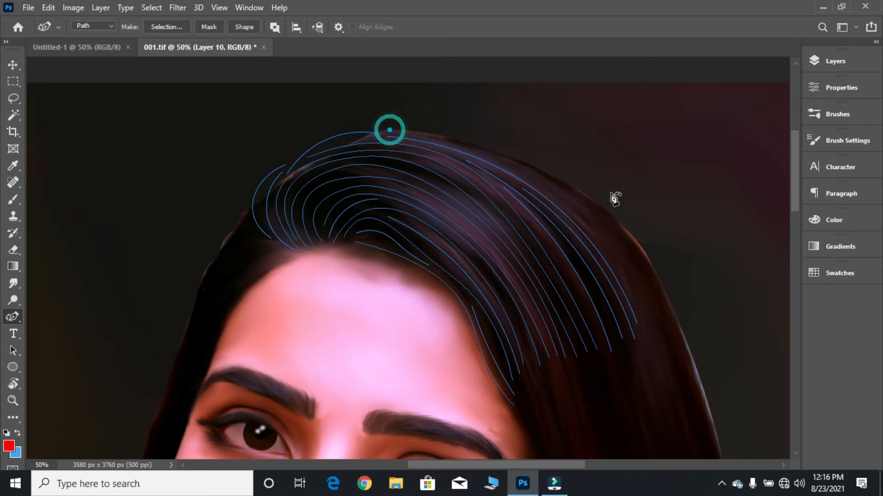
click(651, 329)
drag(558, 259, 570, 206)
ctrl+click(579, 174)
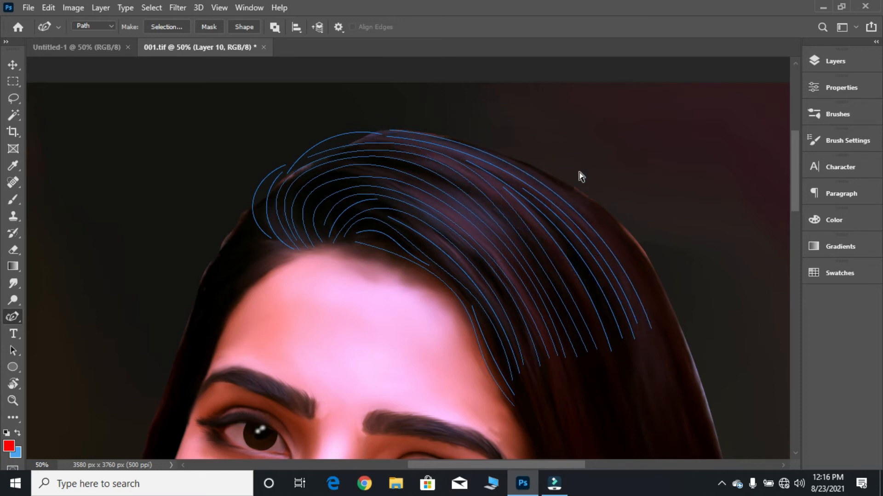
Draw a strand path along the outer edge of the hair, from beside the top of the head downward, bending its middle outward
click(471, 142)
click(668, 317)
drag(614, 269, 624, 229)
ctrl+click(661, 216)
Reshape the outer-edge strand by moving its lower end and middle outward to follow the hair outline
ctrl+click(668, 315)
ctrl+click(673, 228)
ctrl+click(632, 240)
click(633, 238)
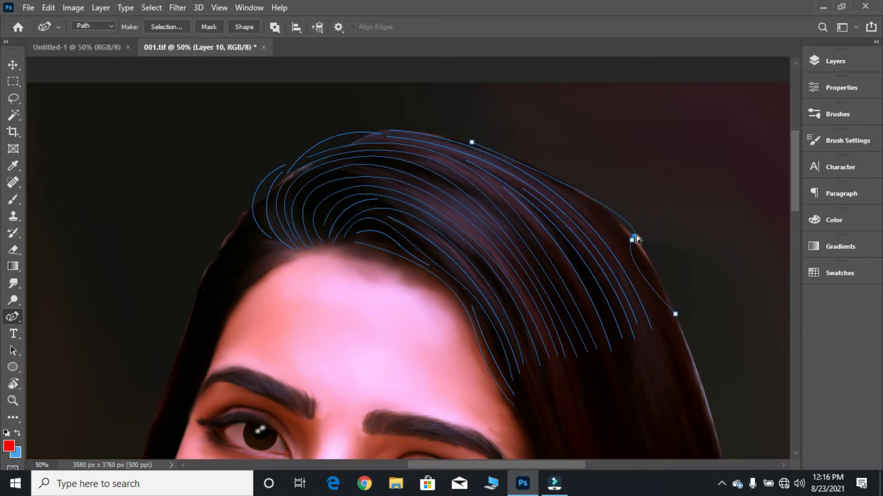
key(ctrl+z)
click(639, 236)
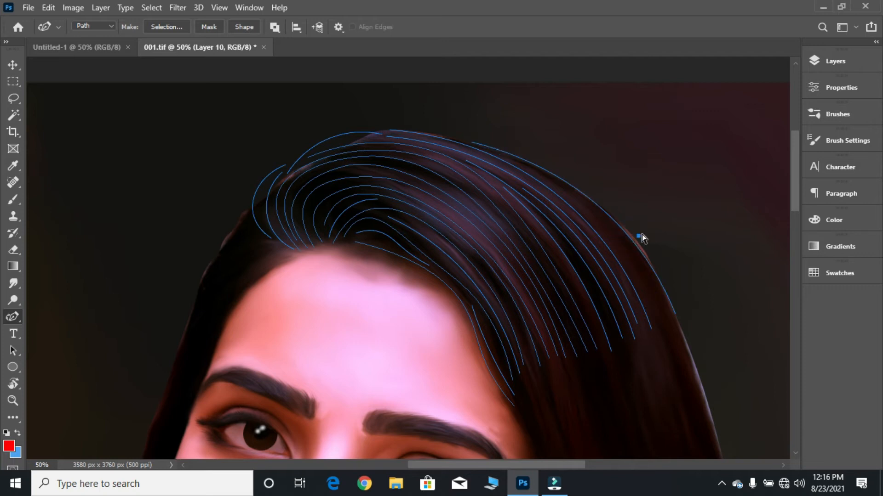
Adjust the outer-edge strand path's lower end and middle so the curve follows the hair outline
ctrl+click(678, 317)
click(631, 239)
ctrl+click(651, 230)
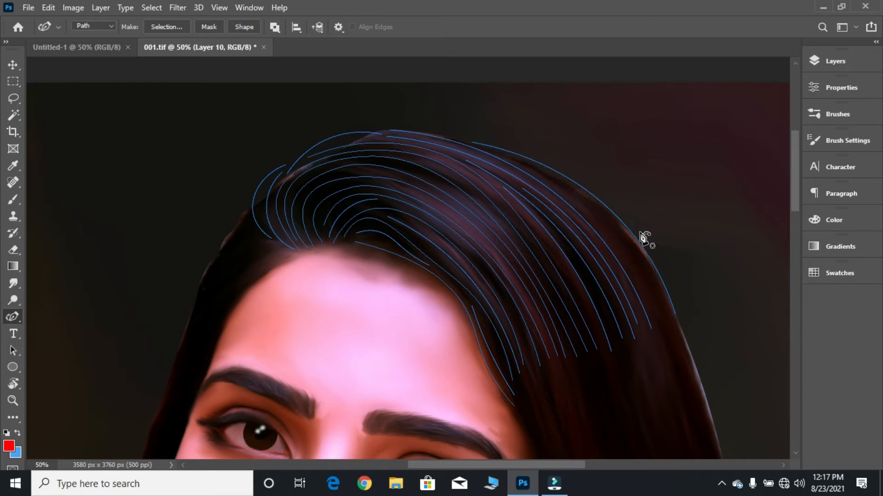
Draw a long strand path just inside the outer-edge strand, from the crown downward, bending its middle outward to match
ctrl+click(497, 158)
click(499, 153)
click(664, 320)
drag(620, 278, 628, 246)
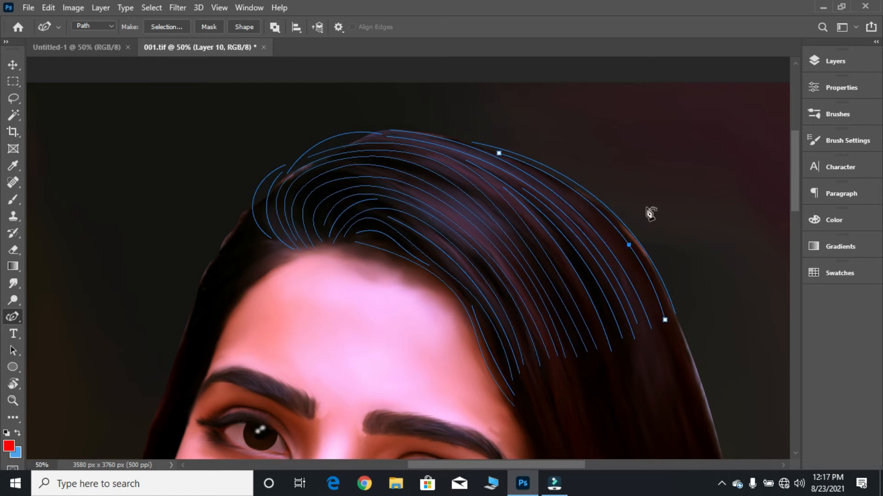
ctrl+click(652, 191)
Add another curved strand path just inside the previous one, starting lower on the crown and bending outward
click(523, 168)
drag(660, 333, 633, 298)
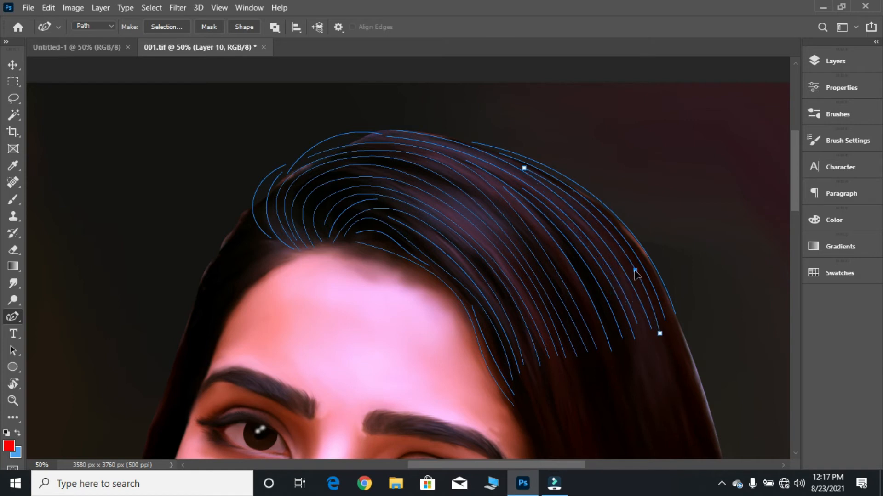
ctrl+click(660, 220)
Draw a short three-point curved strand path just above the top outline of the hair
click(381, 125)
click(495, 142)
click(460, 131)
click(497, 142)
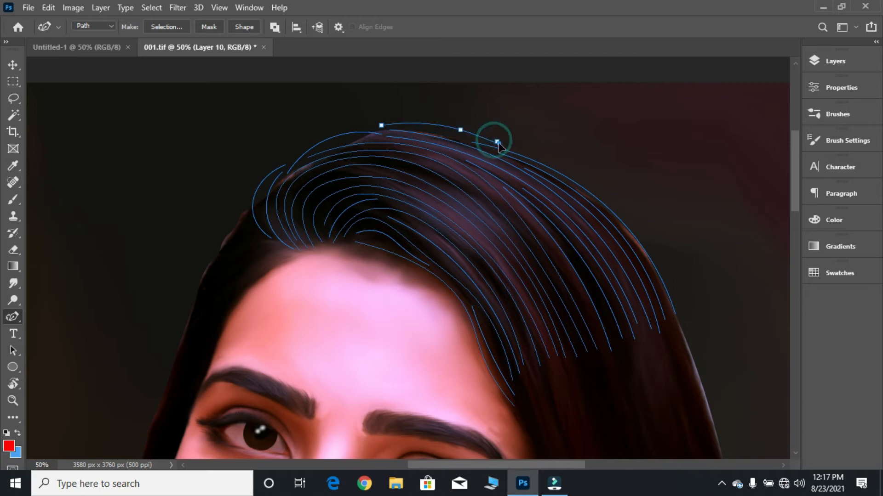
ctrl+click(517, 134)
Activate the Path Selection tool and set the foreground colour to a pinkish red
scroll(602, 161, down, 2)
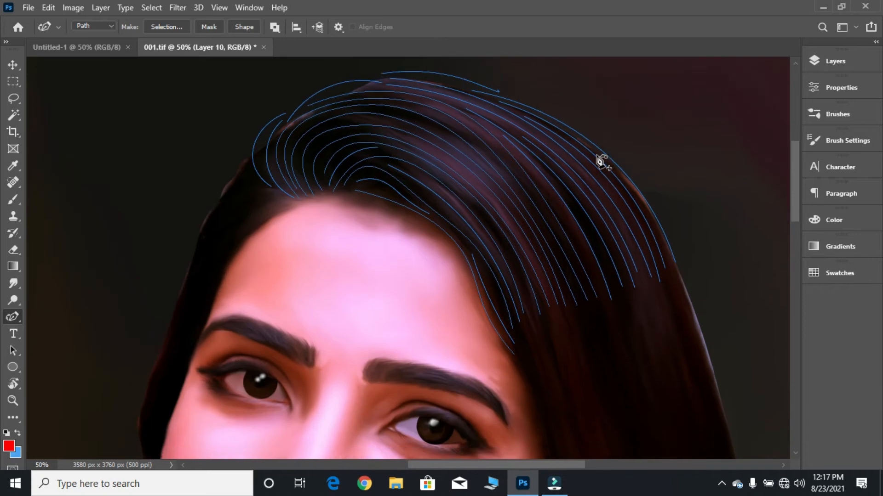
click(12, 348)
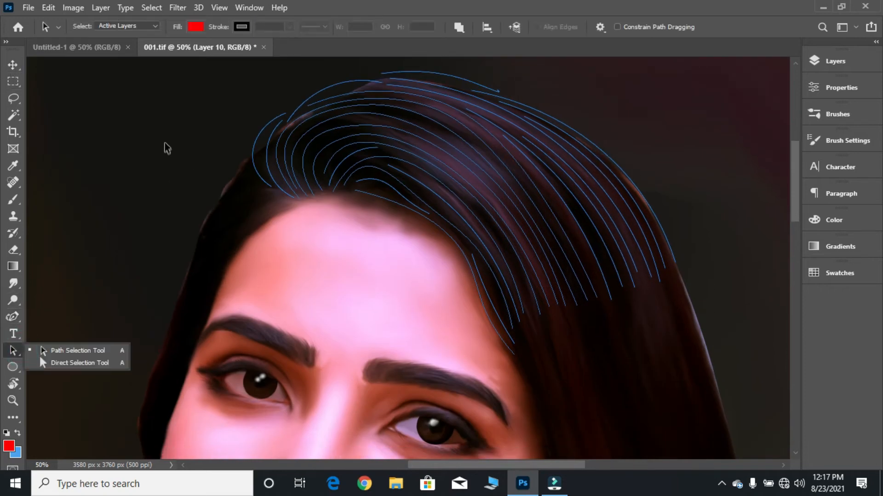
click(195, 30)
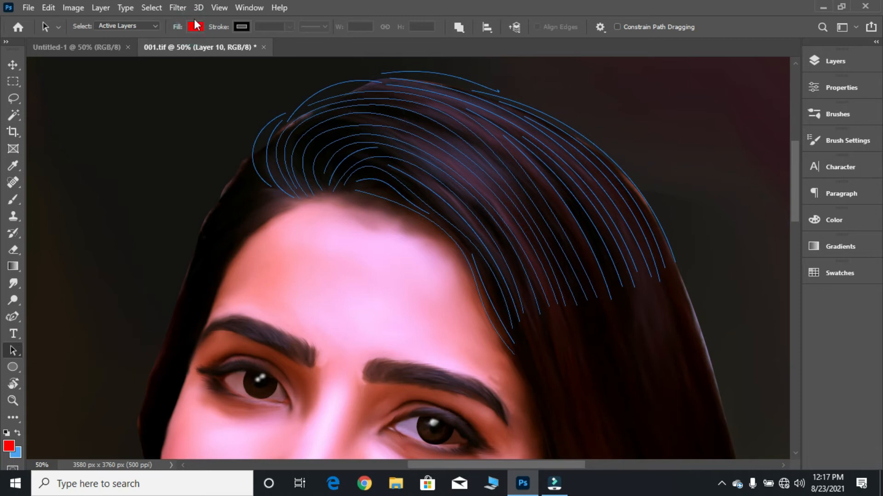
click(10, 445)
click(672, 253)
drag(677, 258, 675, 253)
click(791, 242)
Select all the hair strand paths, including the short one above the top outline
drag(205, 92, 737, 422)
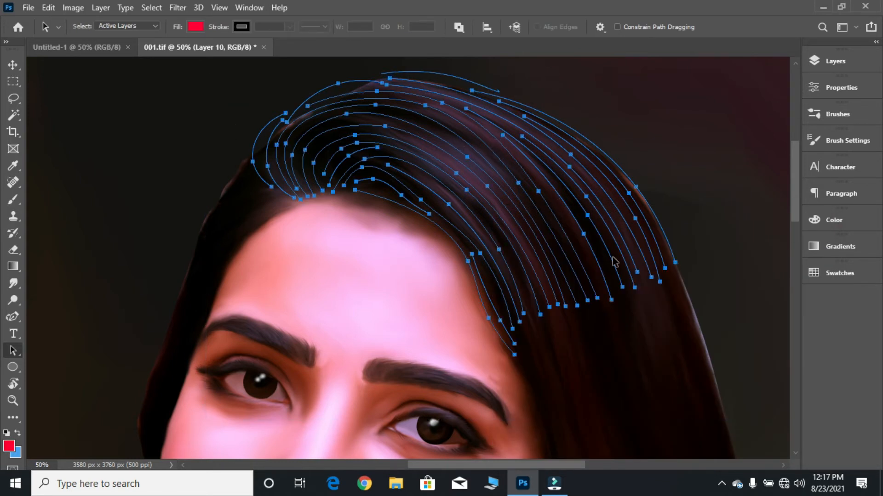
click(244, 90)
drag(203, 86, 709, 289)
Stroke the selected strand paths with the brush in the pinkish-red foreground colour
right_click(538, 194)
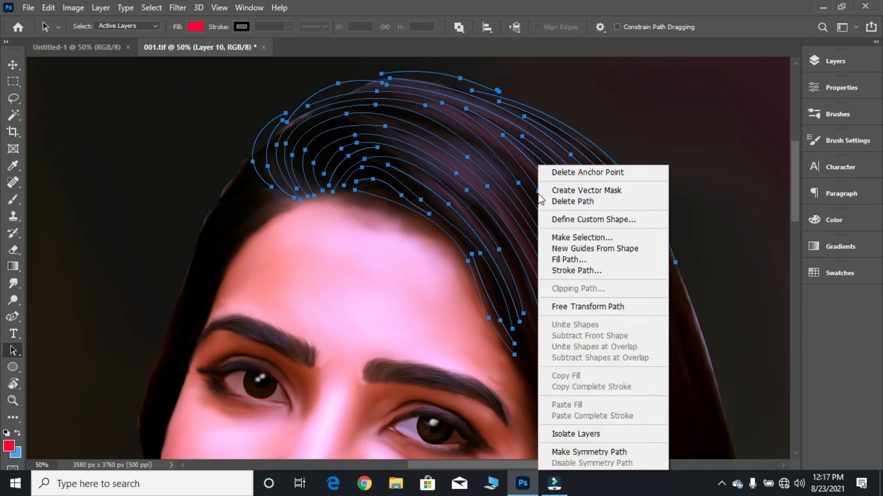
click(820, 60)
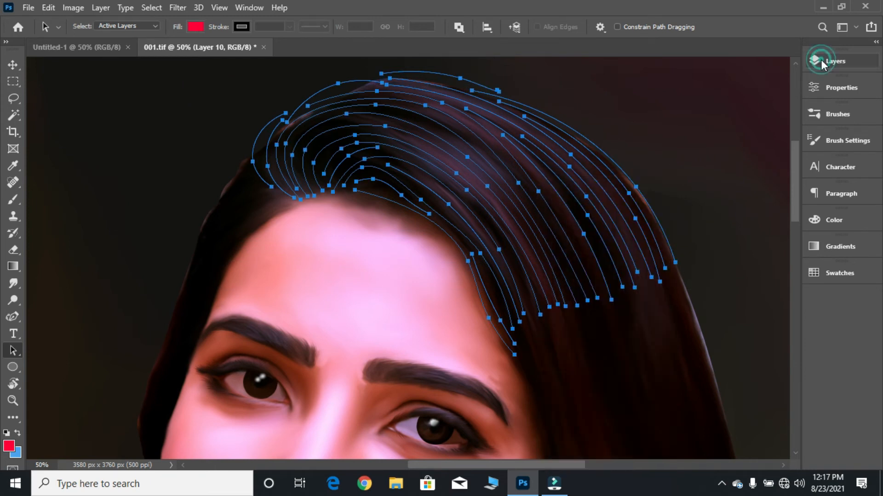
click(821, 60)
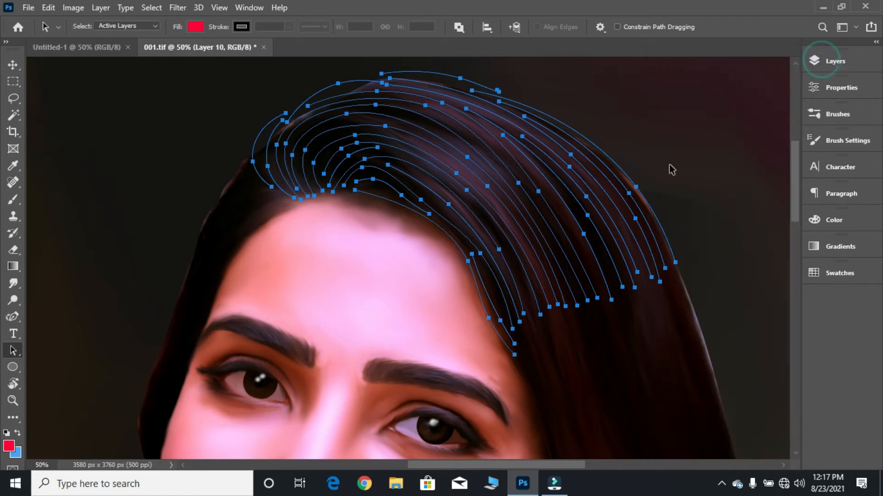
right_click(572, 171)
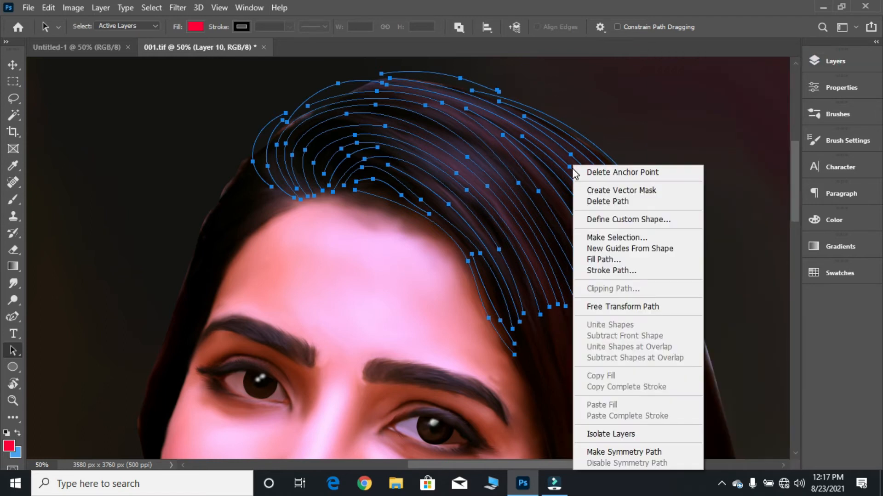
click(597, 270)
click(521, 146)
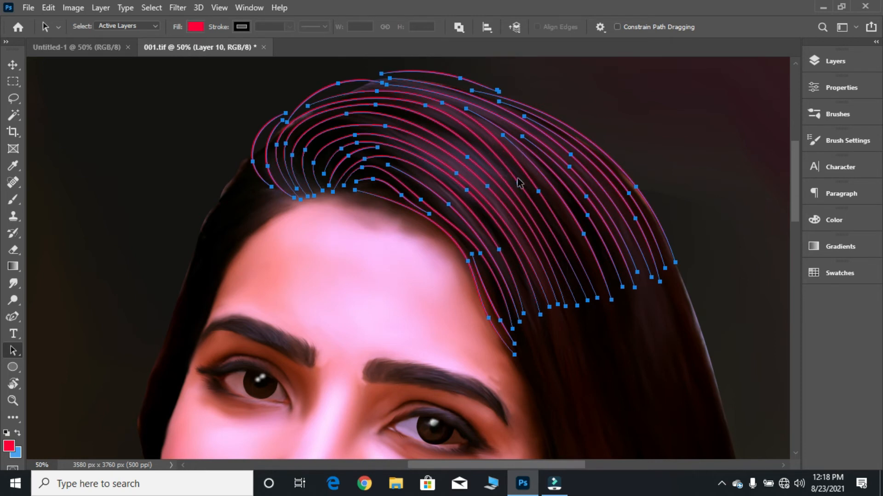
Shift the selected paths slightly upward off the red strokes and make light blue #4ca3f4 the foreground colour
drag(520, 183, 511, 186)
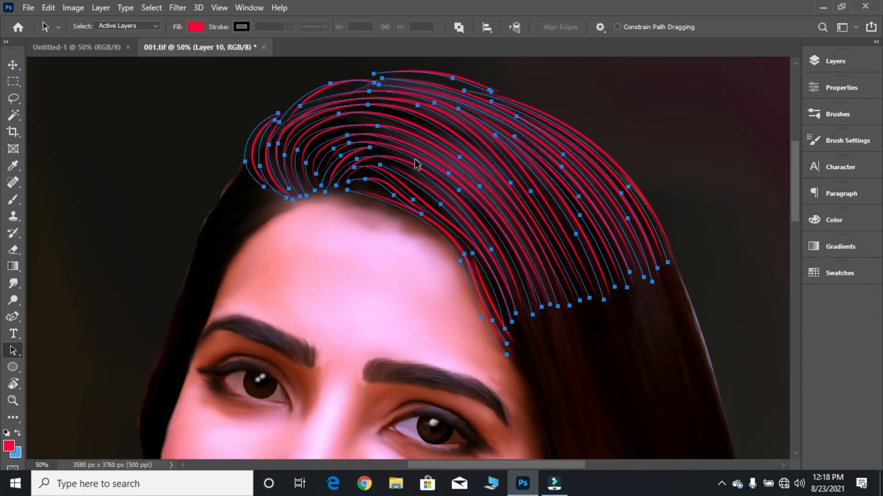
drag(347, 136, 358, 132)
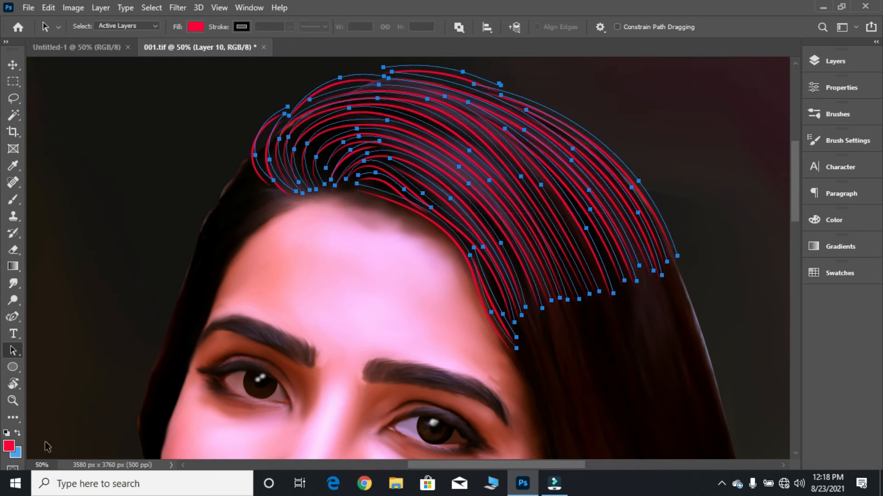
click(17, 453)
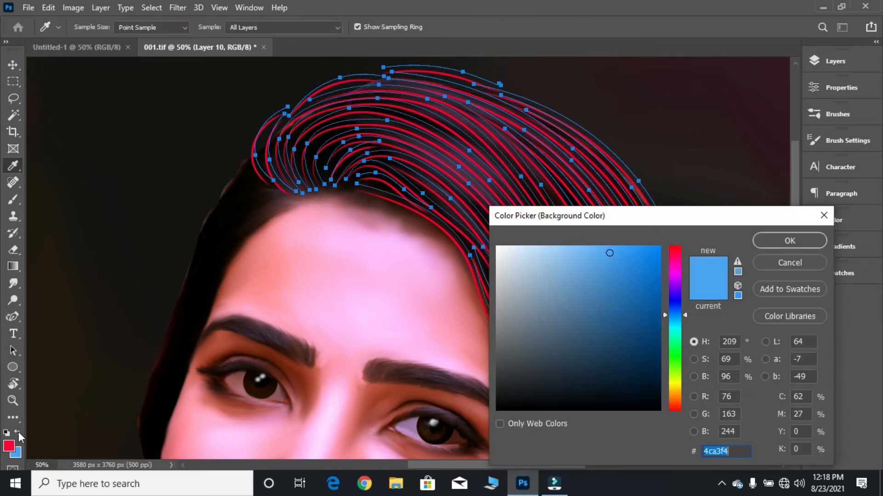
click(789, 241)
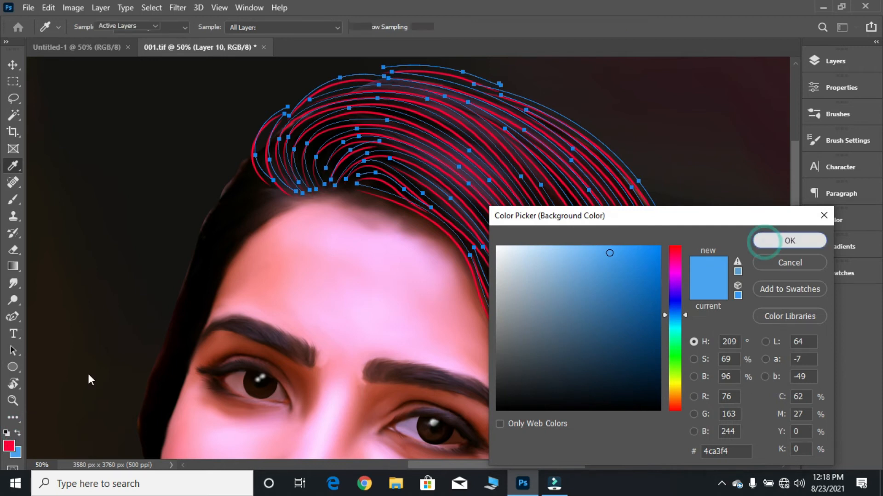
key(x)
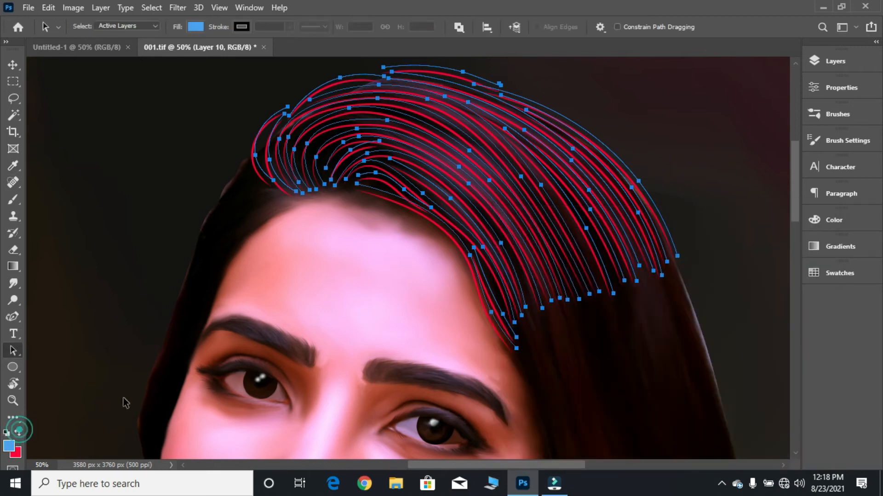
Stroke the selected paths with the light blue brush, and offset the paths slightly down and right from those strokes
right_click(460, 167)
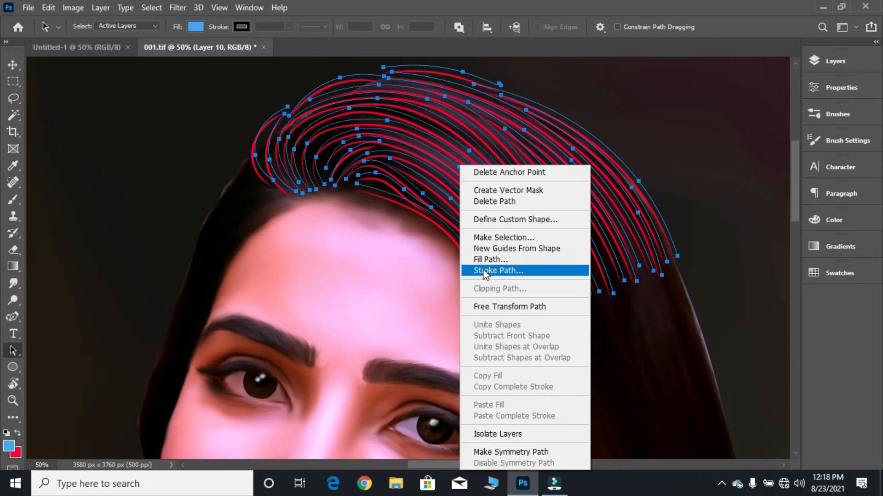
click(495, 271)
click(524, 143)
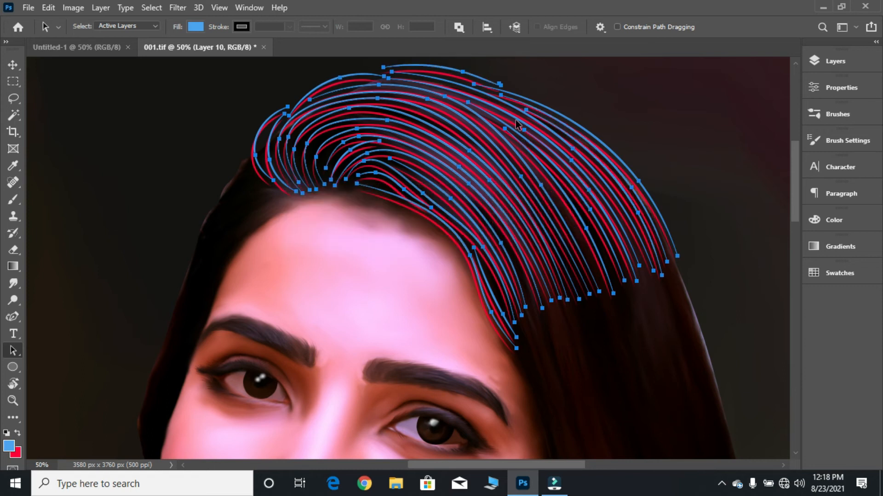
drag(470, 148, 477, 156)
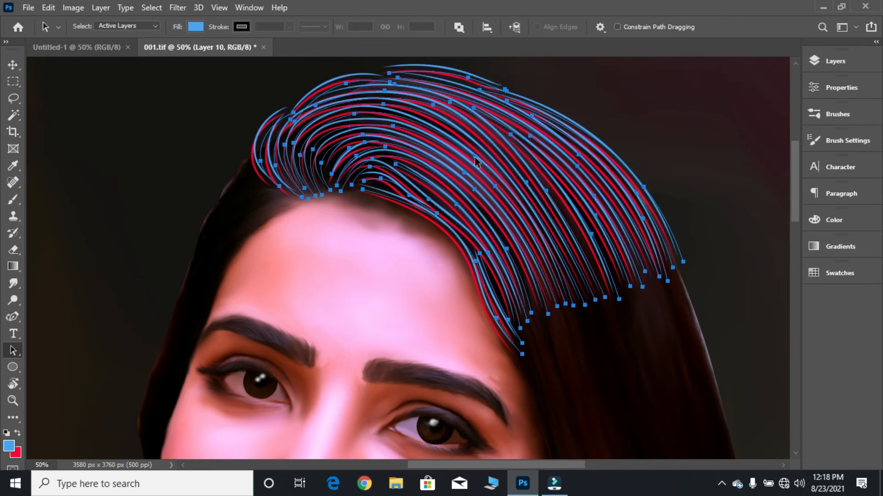
Set the foreground colour to saturated blue #1212fe
click(11, 444)
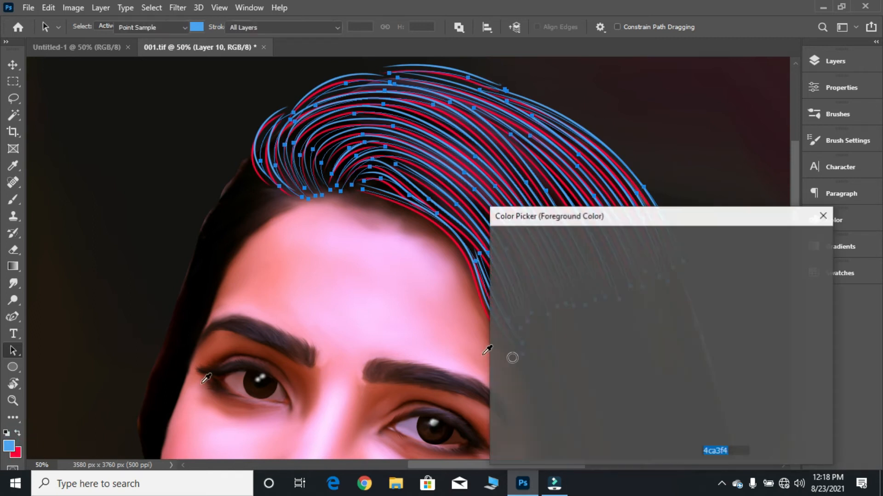
drag(673, 320, 663, 299)
click(653, 270)
drag(650, 254, 652, 253)
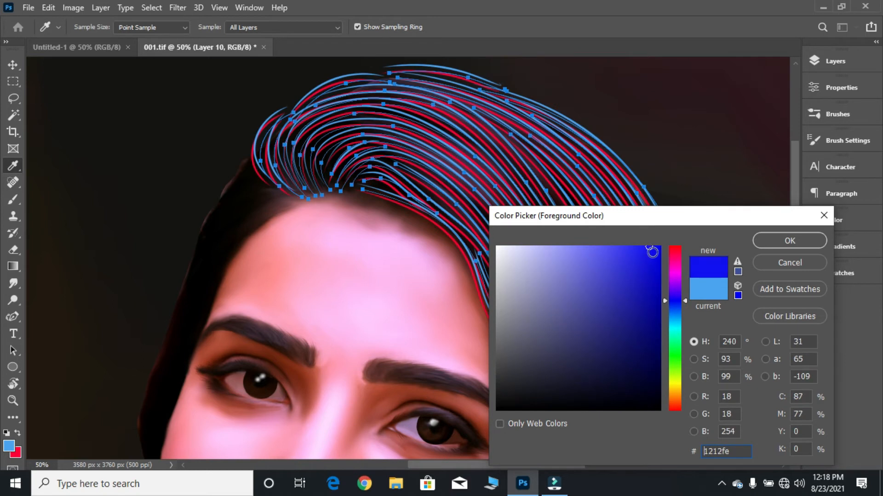
click(769, 241)
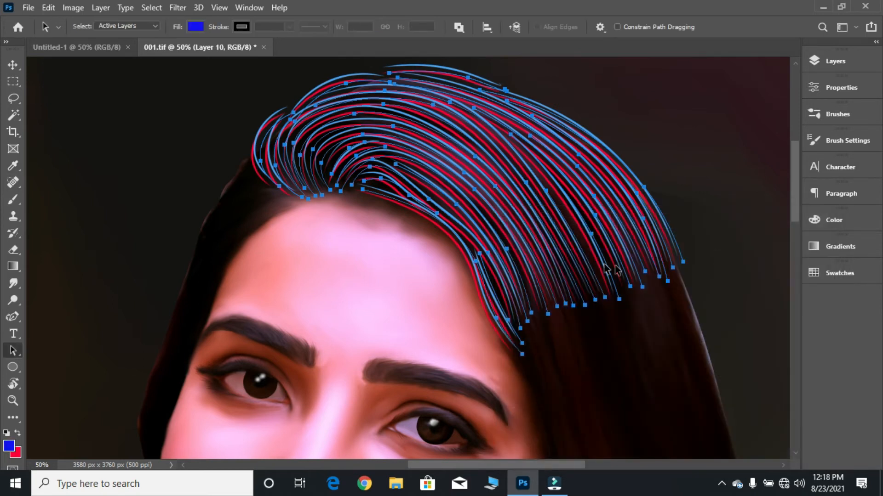
Set the foreground colour to grey #61616a and stroke the selected strand paths with it
click(9, 446)
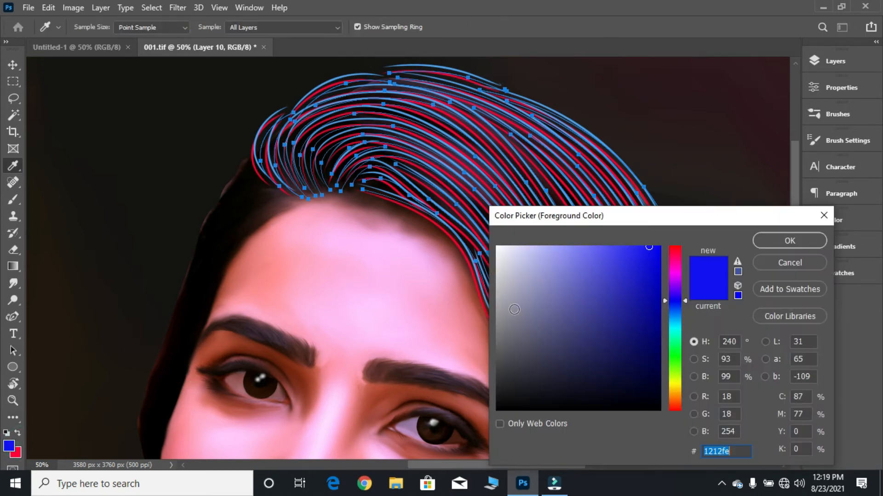
mouse_move(495, 330)
mouse_down()
mouse_move(504, 325)
mouse_move(510, 342)
mouse_up()
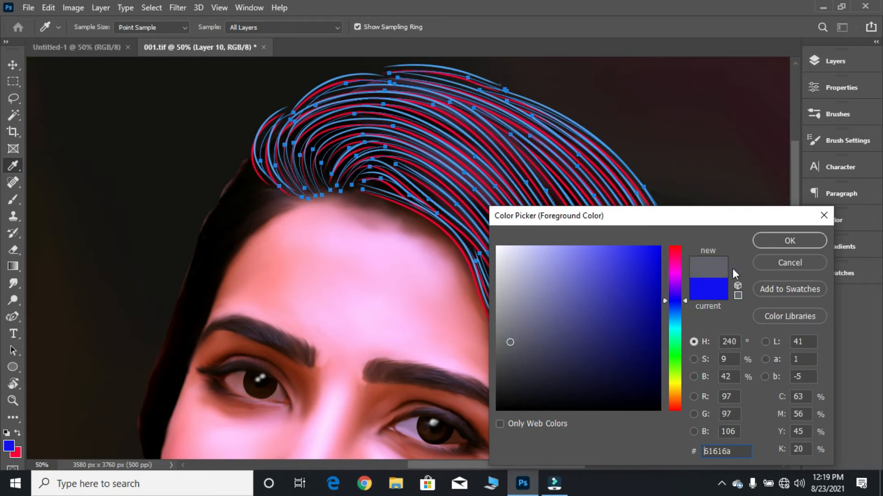
click(802, 240)
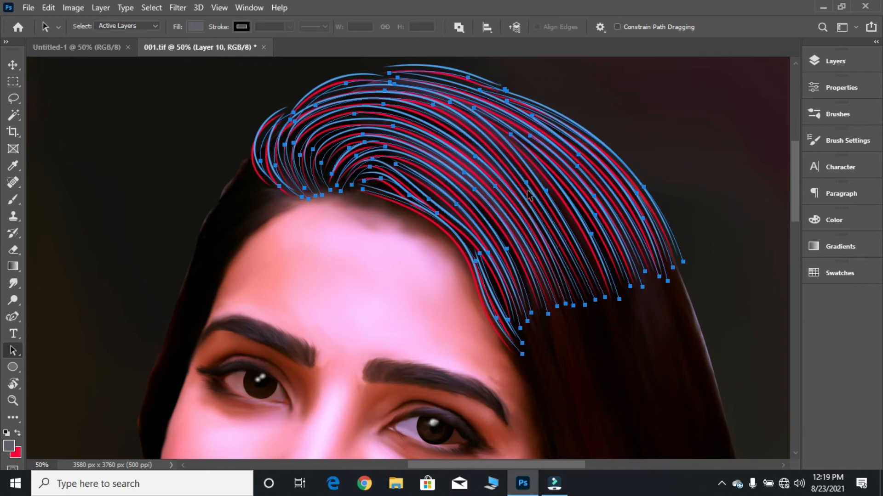
right_click(529, 188)
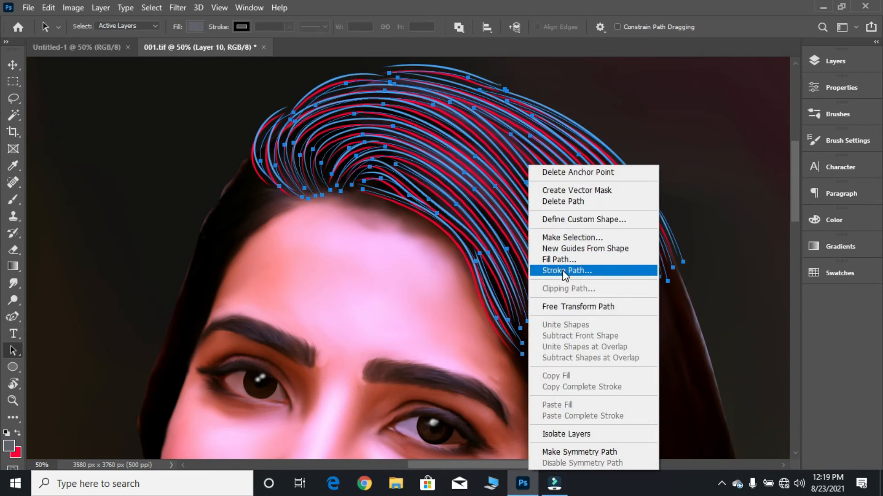
click(562, 271)
click(533, 152)
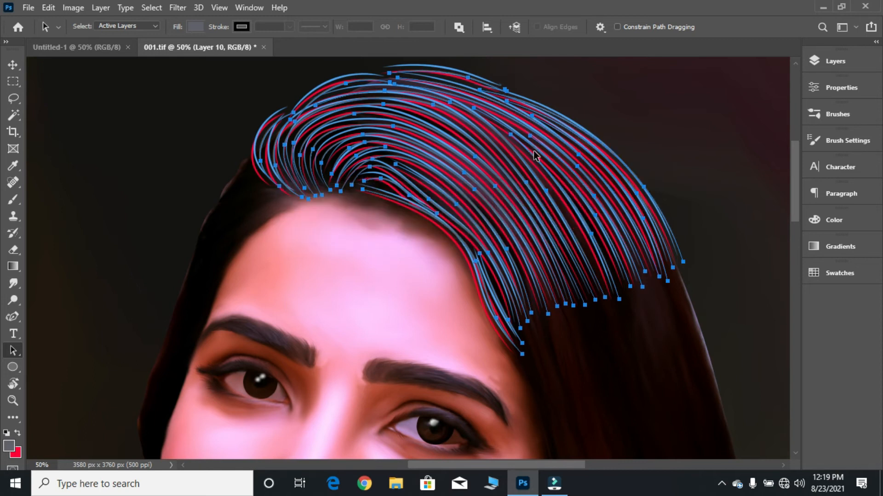
Offset the selected paths slightly down and right from the grey strokes, nudging them further right in small increments
drag(470, 162, 483, 159)
drag(556, 191, 553, 196)
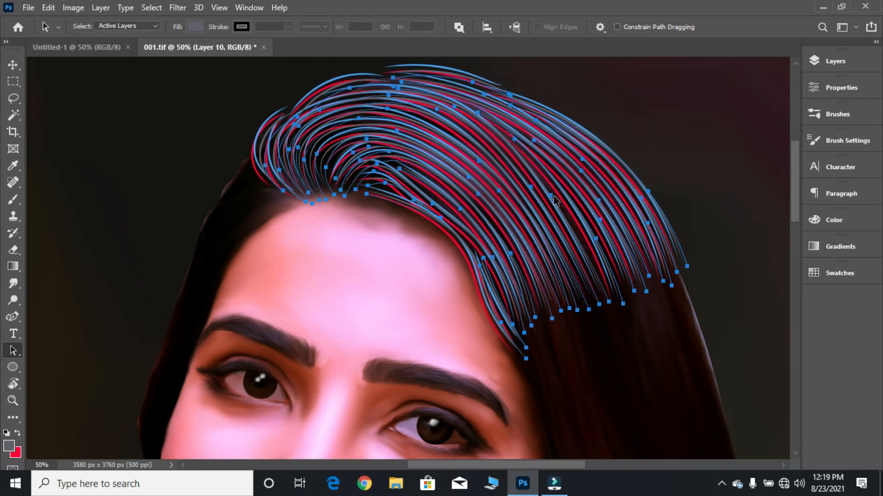
key(Right)
key(Right)
key(Right)
key(Right)
key(Right)
key(Right)
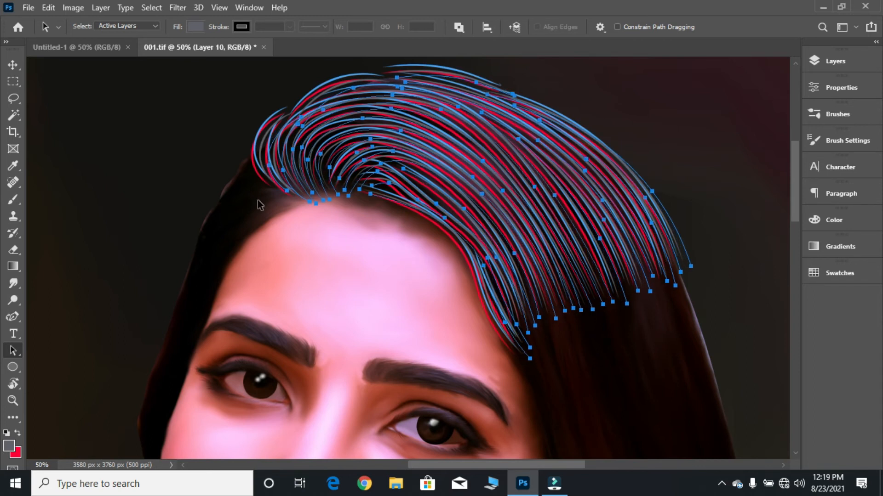
Set the foreground colour to bright green #00ffa8
click(9, 445)
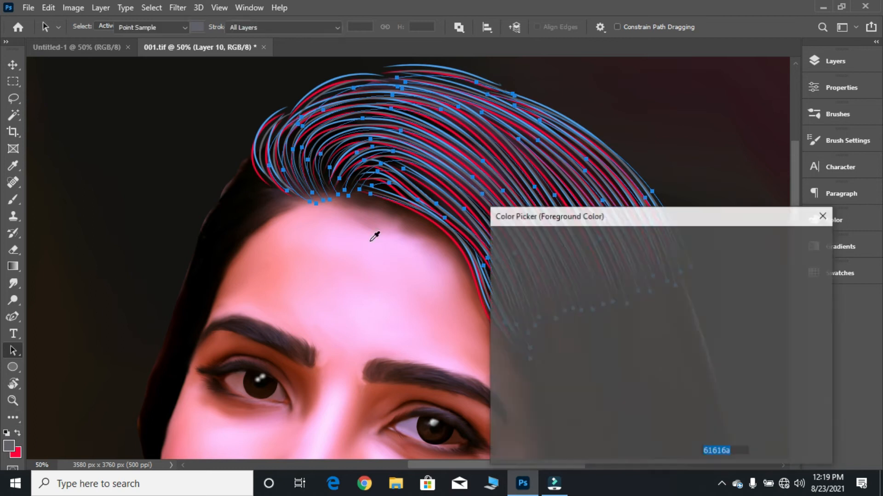
click(675, 327)
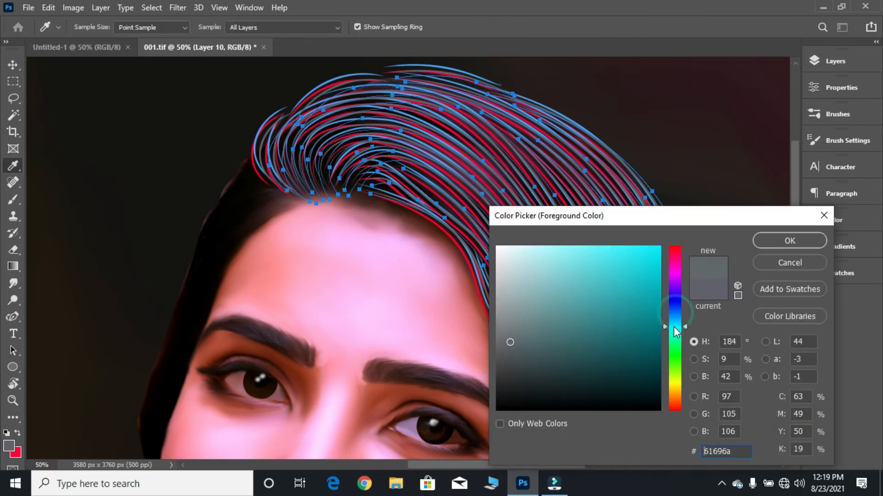
drag(654, 257, 674, 248)
click(678, 342)
drag(679, 357, 678, 343)
click(788, 240)
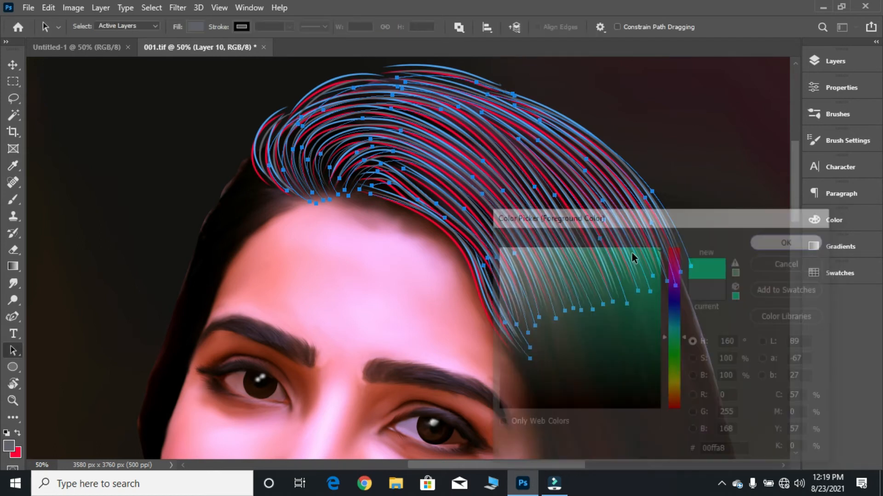
Stroke the selected strand paths with the green brush using simulated pressure, and delete the paths
right_click(552, 199)
click(581, 249)
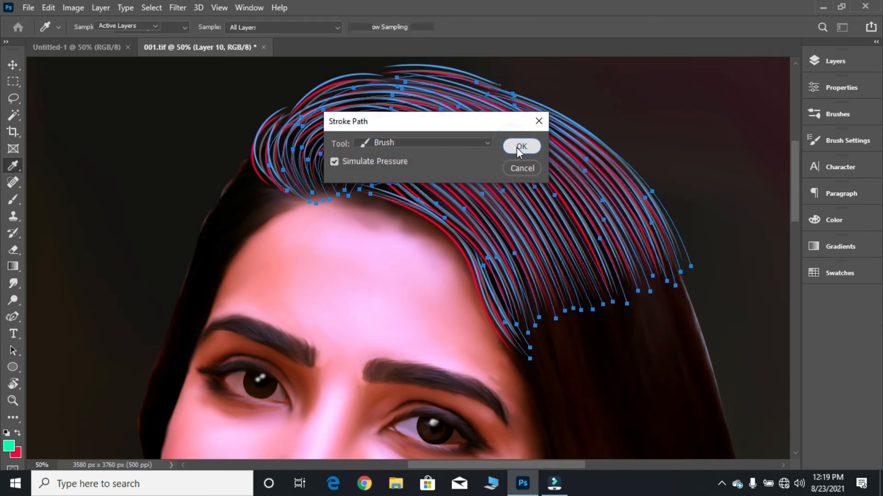
click(517, 148)
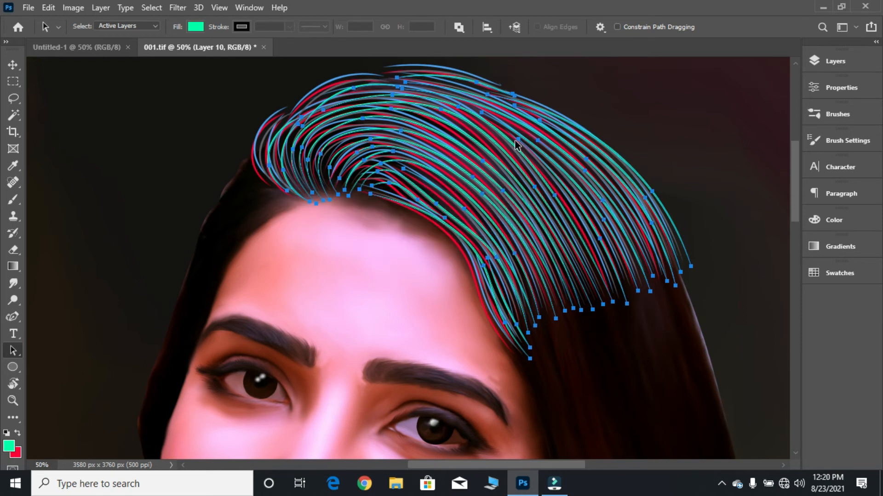
right_click(518, 139)
click(546, 178)
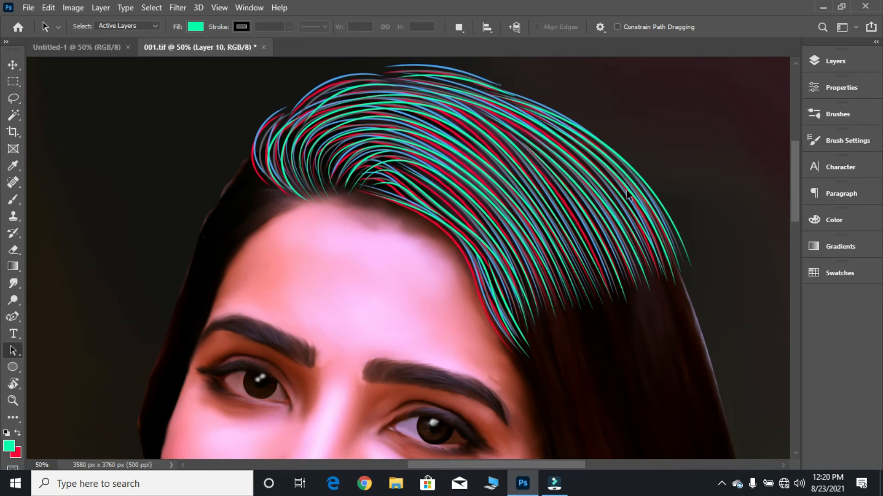
Lower the opacity of Layer 10, which holds the painted hair strands, to 53%
click(826, 60)
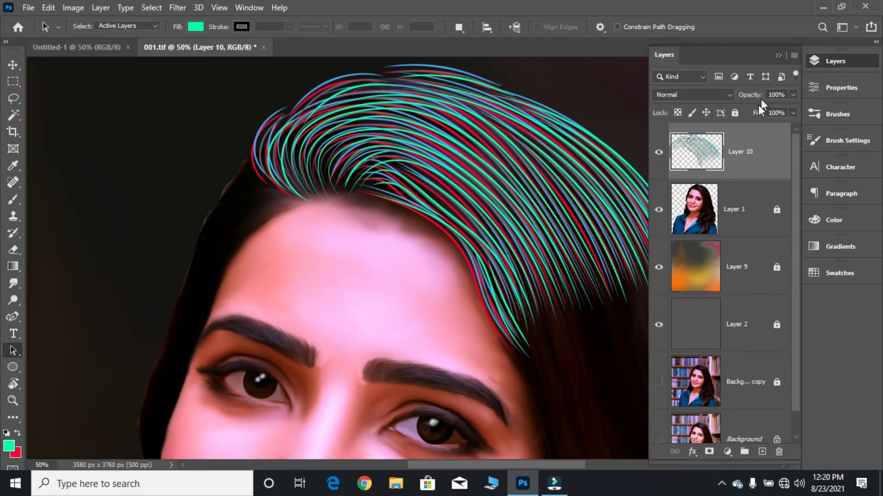
click(794, 94)
drag(788, 108, 764, 109)
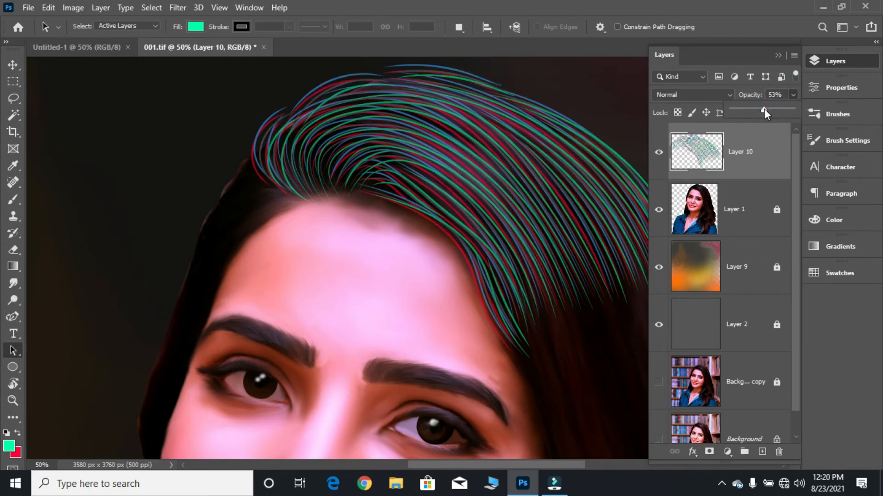
click(778, 55)
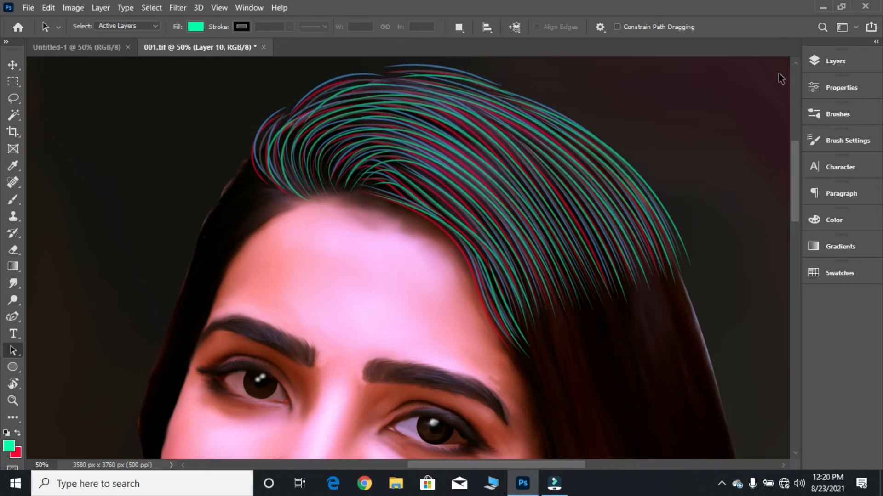
Draw a curved flyaway strand path rising along the left edge of the crown with the Curvature Pen tool
key(ctrl+minus)
key(ctrl+minus)
key(ctrl+minus)
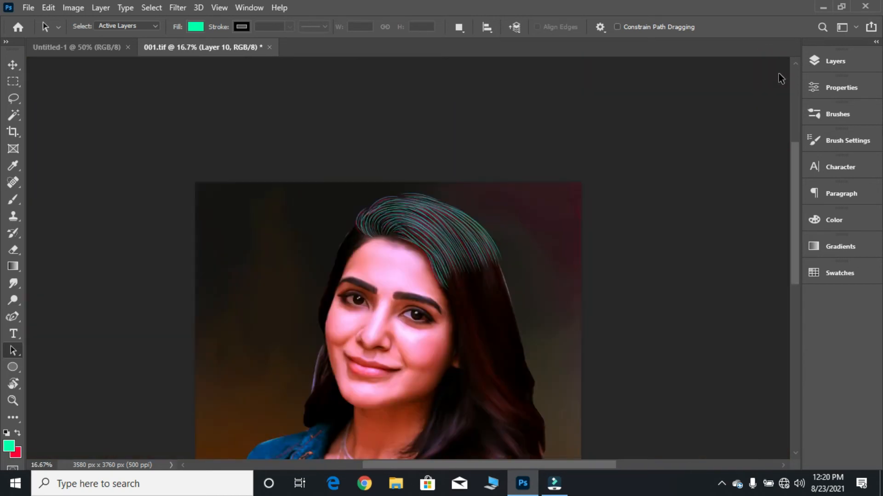
scroll(578, 273, down, 3)
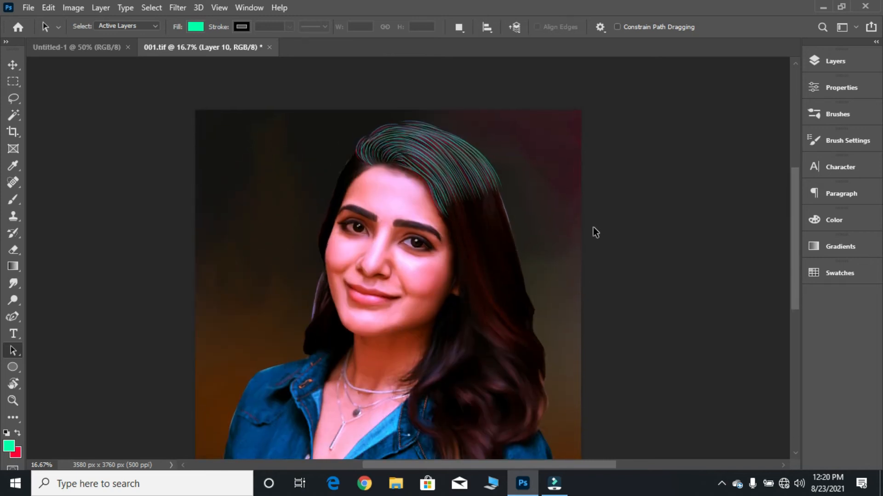
scroll(595, 232, up, 1)
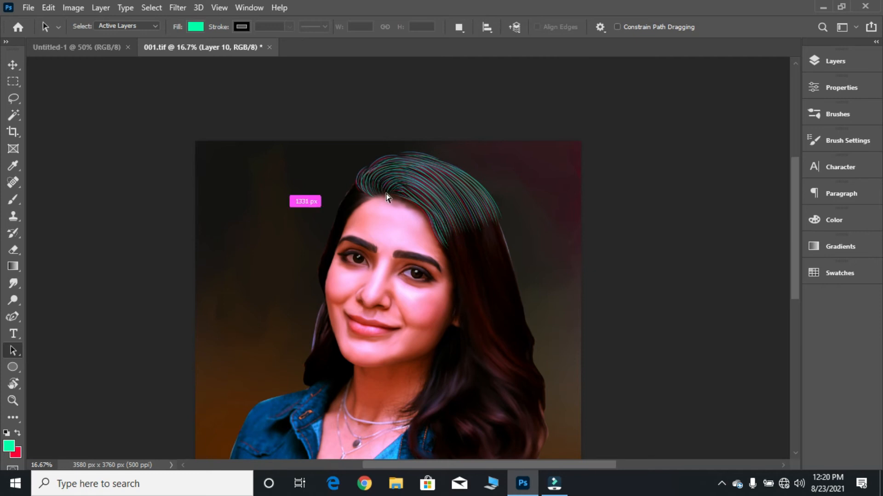
scroll(385, 192, up, 3)
drag(369, 159, 388, 355)
click(13, 316)
click(267, 224)
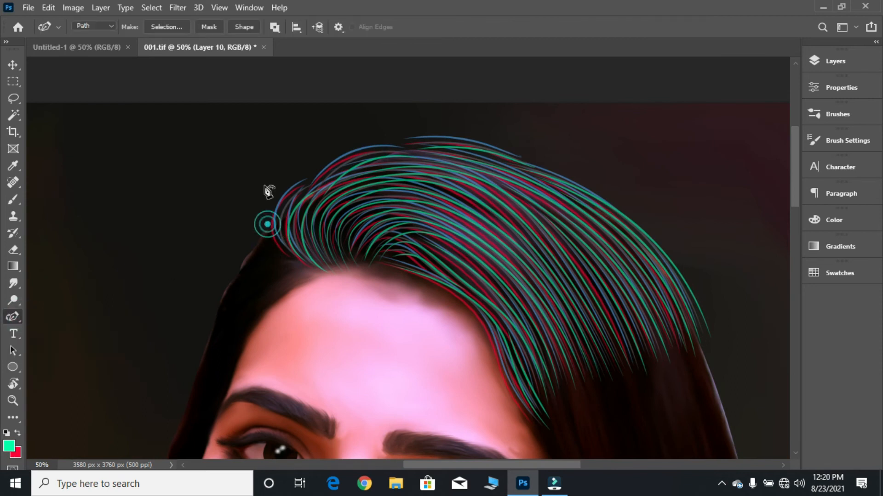
click(307, 173)
click(280, 176)
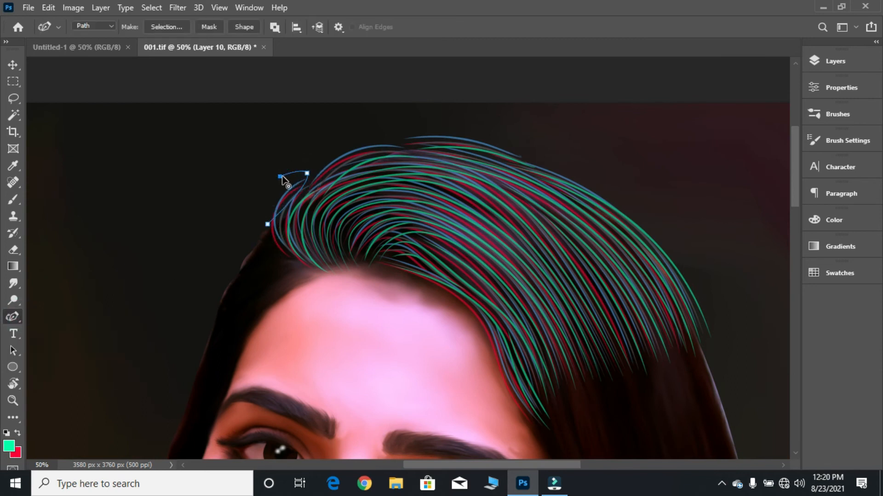
key(ctrl+z)
drag(290, 199, 303, 175)
ctrl+click(312, 168)
Extend the flyaway strand at the crown's left edge with an upward-flicking tip, undoing the extra point
click(311, 161)
click(341, 147)
drag(340, 146, 312, 168)
key(ctrl+z)
key(ctrl+z)
ctrl+click(316, 162)
Draw two more short curved flyaway strand paths along the upper left outline of the hair
click(312, 176)
click(331, 146)
drag(327, 153, 330, 159)
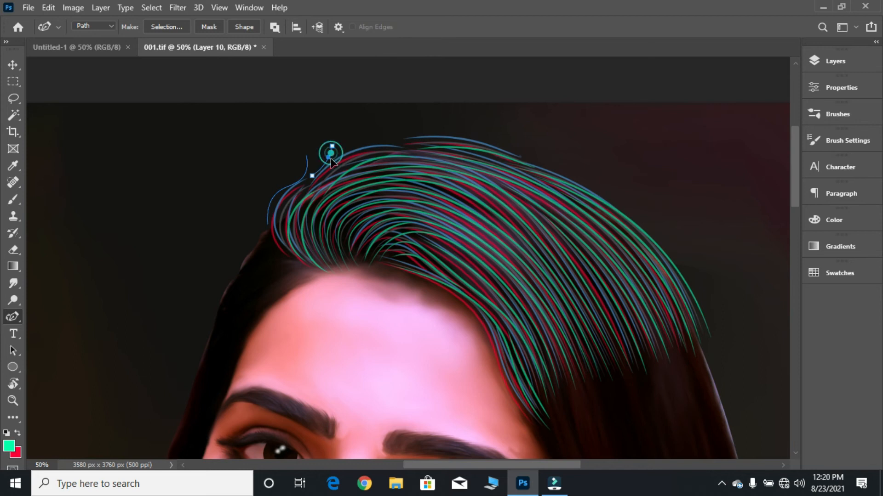
ctrl+click(344, 154)
click(339, 150)
click(385, 137)
drag(375, 141, 365, 137)
ctrl+click(388, 128)
Draw an upward-curving and an arched flyaway strand path above the top of the hair
click(397, 137)
click(437, 119)
ctrl+click(436, 129)
click(442, 130)
click(482, 138)
drag(478, 137, 473, 134)
ctrl+click(489, 142)
Draw two short upturned flyaway strand paths just right of the crown's peak along the hair outline
click(489, 144)
click(522, 146)
click(537, 148)
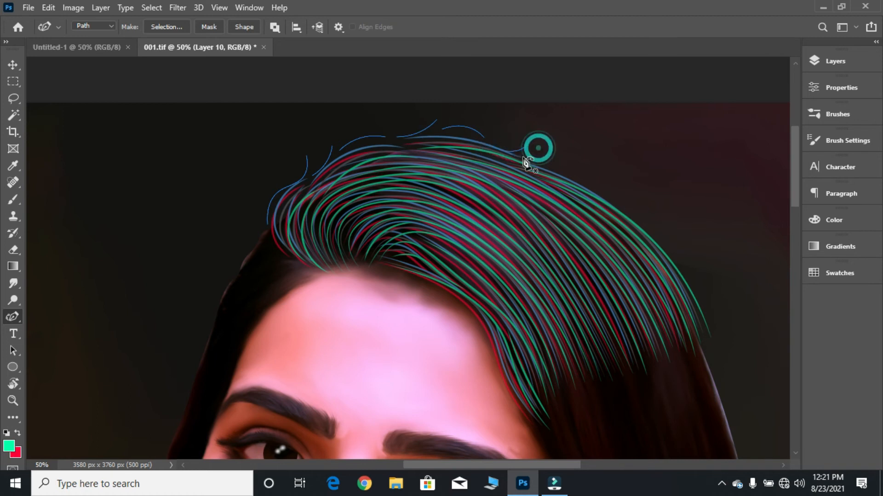
drag(535, 157, 564, 158)
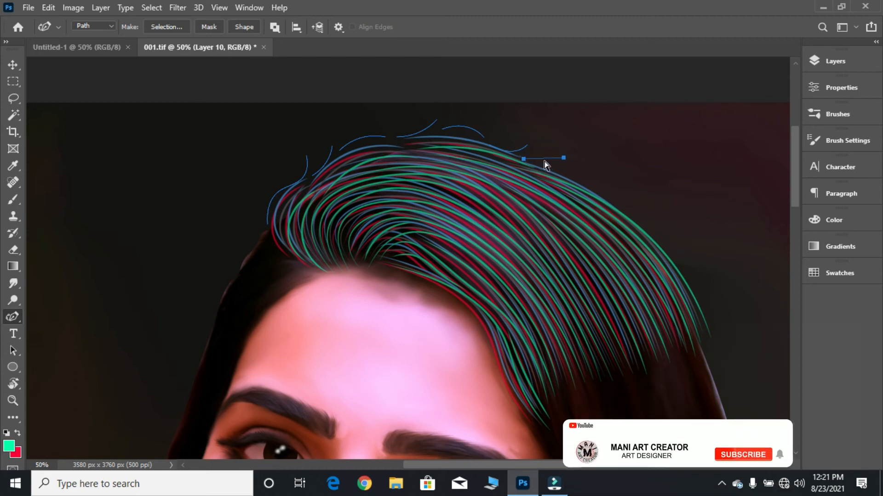
alt+click(539, 160)
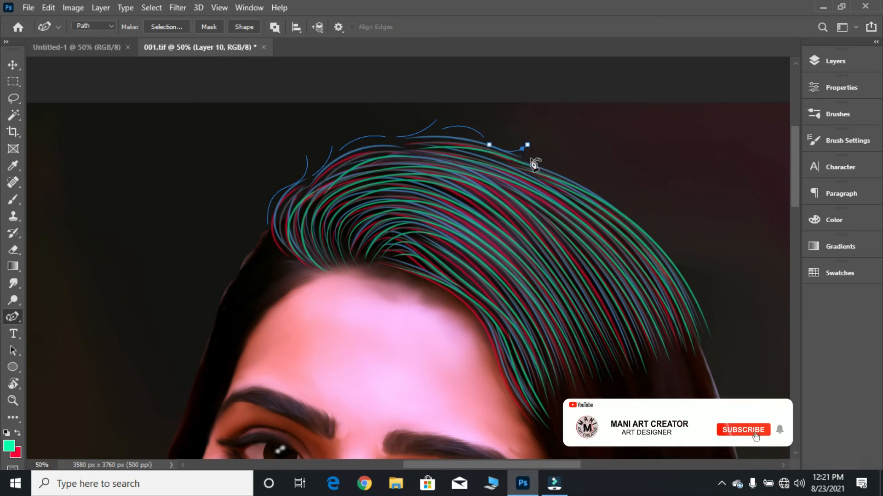
click(527, 158)
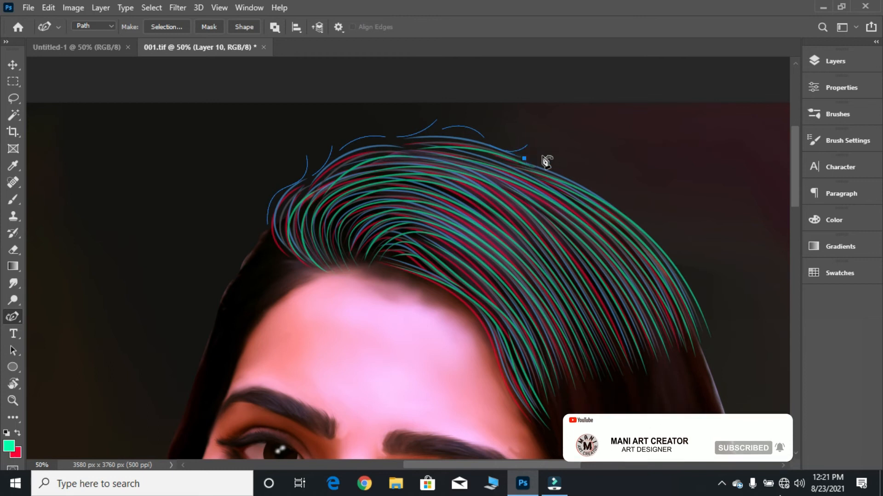
click(548, 155)
drag(538, 158, 538, 161)
click(552, 156)
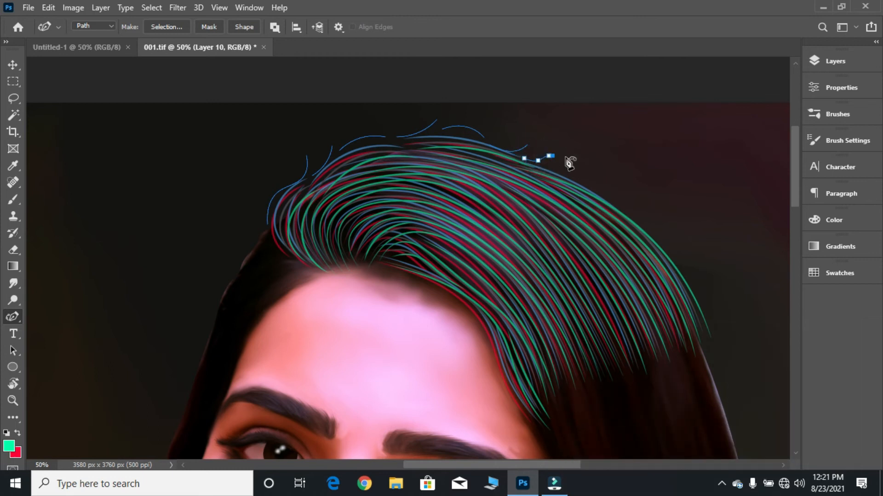
ctrl+click(568, 158)
Rework the upper of the two short upturned strands and draw a small arched strand path beside it
click(528, 145)
click(550, 144)
ctrl+click(558, 151)
key(ctrl+z)
ctrl+click(568, 147)
click(493, 136)
click(515, 145)
click(506, 137)
click(518, 130)
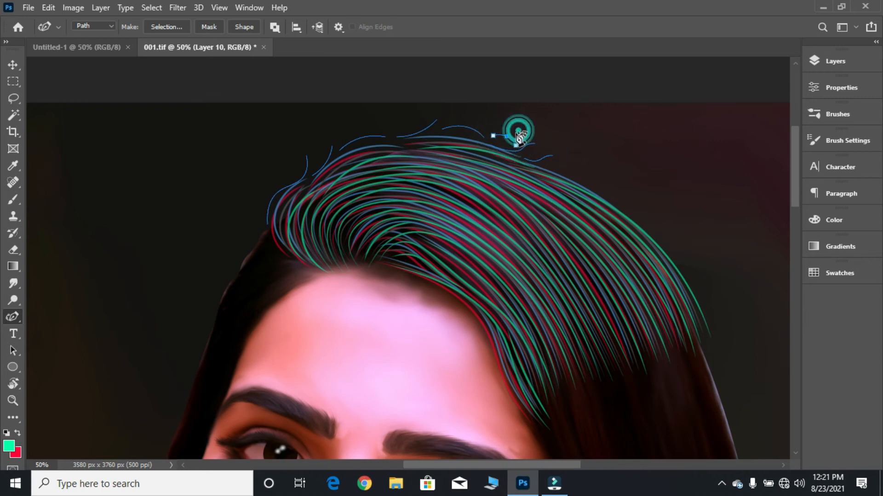
click(537, 143)
ctrl+click(565, 132)
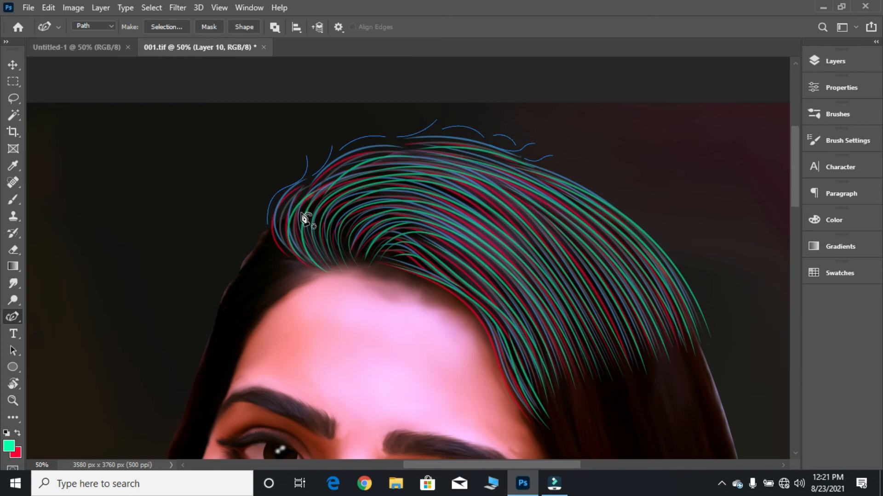
Draw a wavy flyaway strand path off the left side of the hair, just above the temple
click(263, 233)
click(224, 251)
click(244, 233)
ctrl+click(247, 216)
click(263, 231)
ctrl+click(254, 217)
drag(226, 250, 236, 253)
click(244, 233)
Draw a second, arched flyaway strand path just above the wavy one on the hair's left side
click(264, 226)
click(241, 228)
mouse_move(252, 226)
mouse_down()
mouse_move(243, 216)
mouse_move(236, 230)
mouse_up()
ctrl+click(241, 207)
Draw a hooked strand path and further short flyaway strands down the upper right outline of the hair
scroll(439, 295, down, 4)
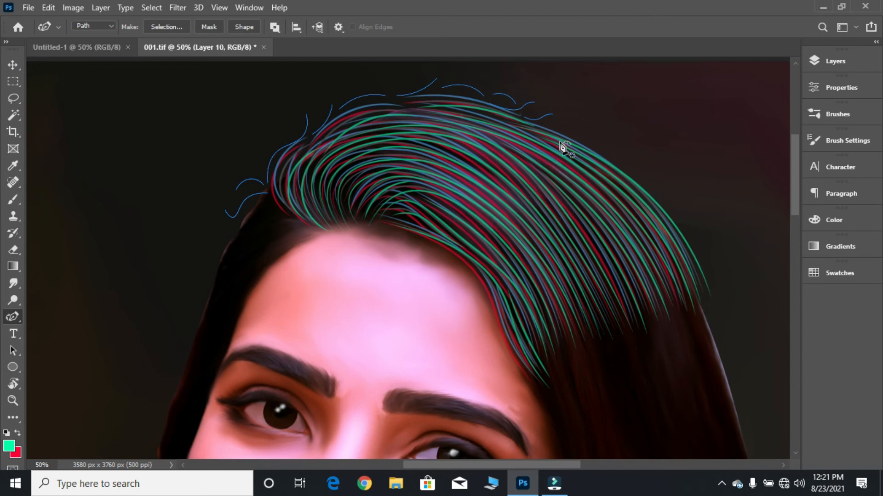
click(555, 126)
click(592, 141)
click(593, 131)
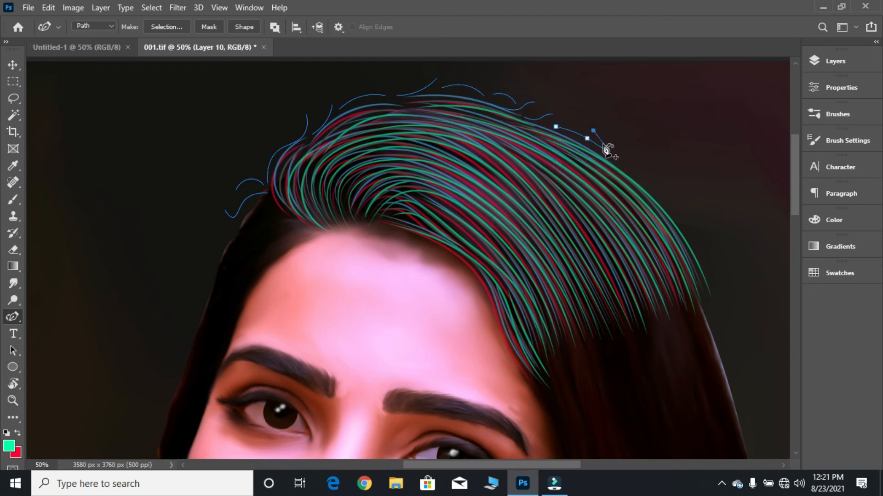
click(629, 166)
click(639, 184)
drag(659, 195, 667, 193)
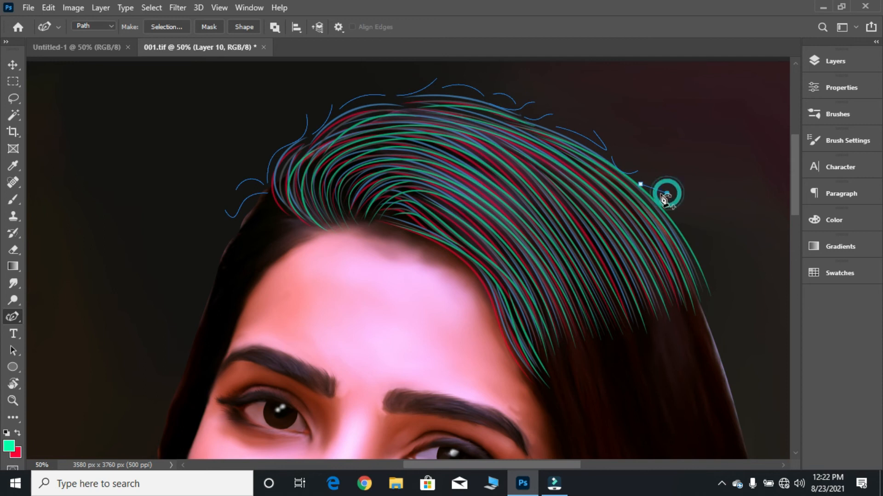
key(Return)
Draw two short curved flyaway strand paths farther down the right outline of the hair
click(668, 206)
click(689, 228)
drag(679, 216, 684, 210)
ctrl+click(675, 222)
click(675, 221)
click(689, 233)
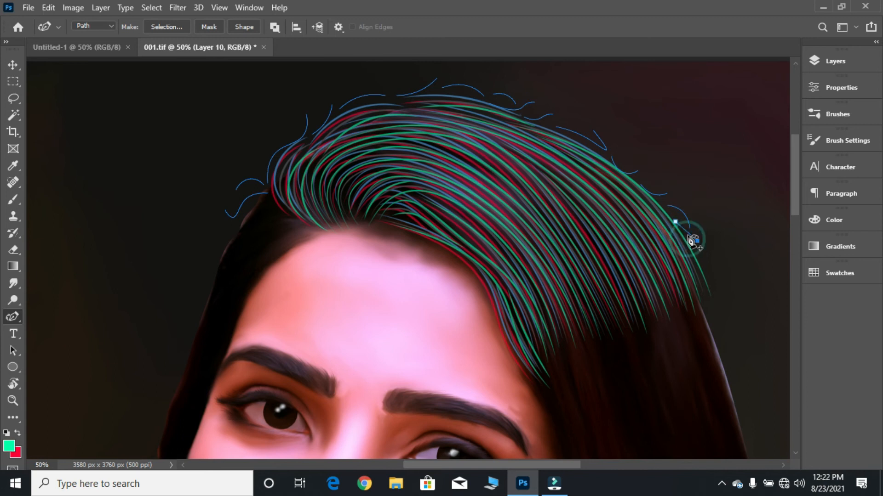
drag(689, 234, 685, 235)
ctrl+click(700, 225)
Draw an S-shaped flyaway strand path at the lower end of the painted strands on the right side
click(695, 254)
click(714, 268)
click(706, 271)
drag(707, 260, 718, 276)
click(728, 256)
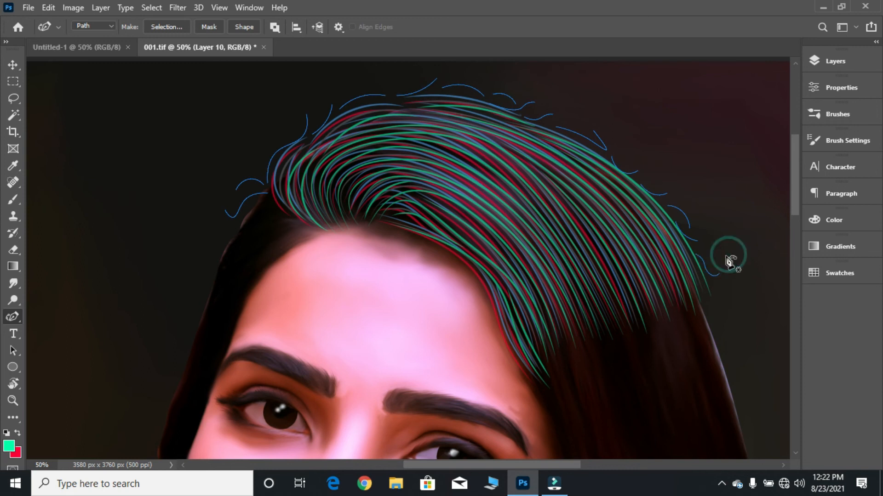
Shape the strand below the hooked one on the upper right outline into a U-shaped curl with an upturned tip
click(611, 156)
click(621, 163)
click(628, 173)
click(638, 171)
click(640, 155)
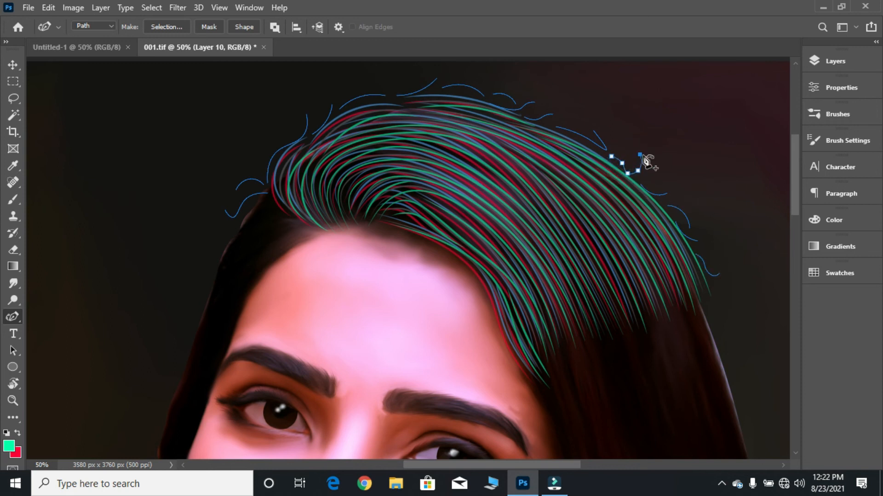
ctrl+click(652, 154)
Bend the strand beneath the U-shaped curl outward into a fuller wave, undoing the stray edits
drag(647, 191, 651, 183)
ctrl+click(672, 168)
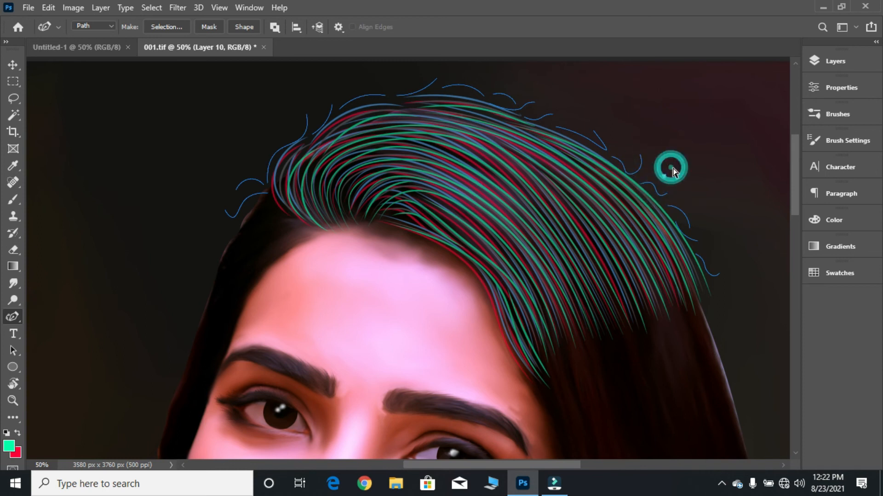
click(668, 194)
key(ctrl+z)
key(ctrl+z)
ctrl+click(680, 181)
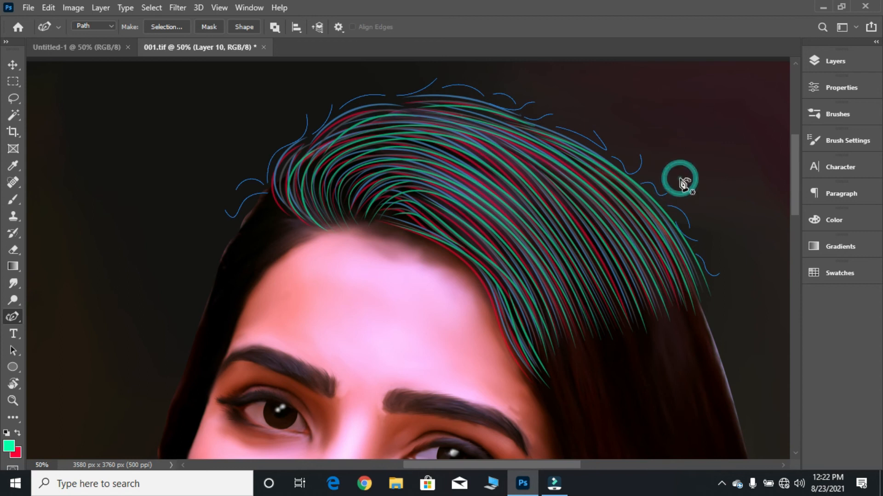
Add a new empty layer above Layer 10 for the flyaway strands
click(817, 62)
click(762, 451)
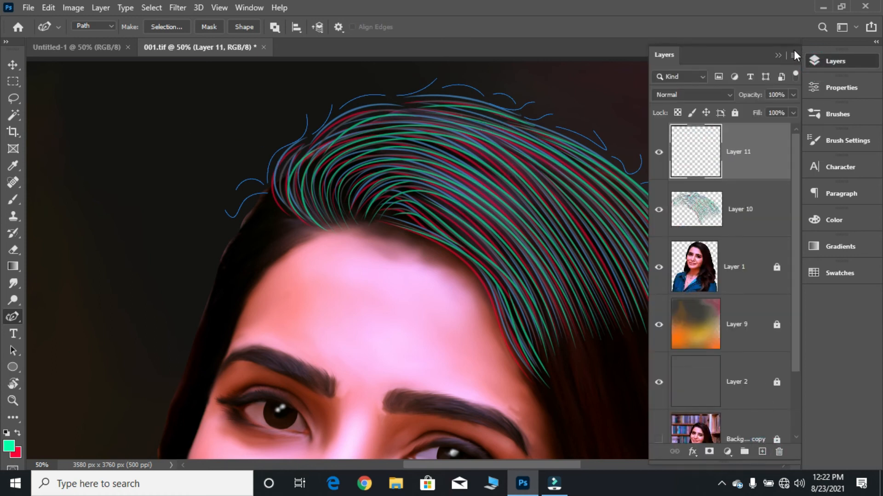
click(777, 55)
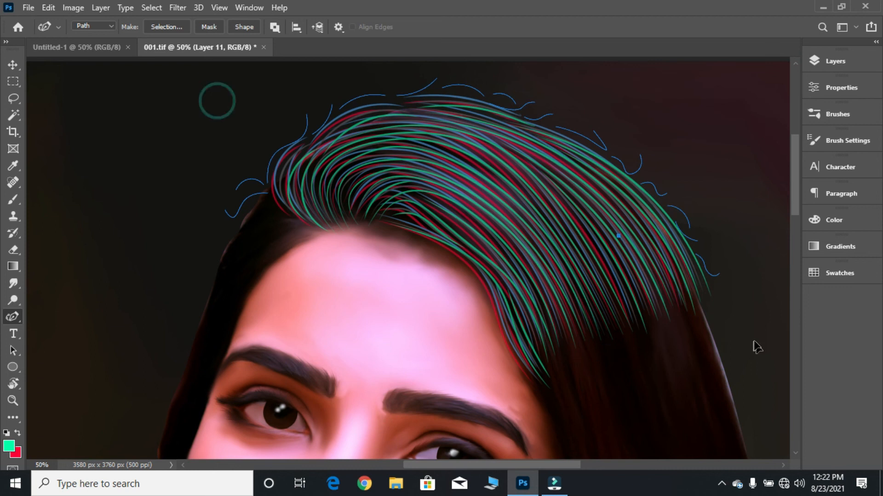
Select all the flyaway strand paths around the hair outline and set the Brush size to 8 px
click(16, 349)
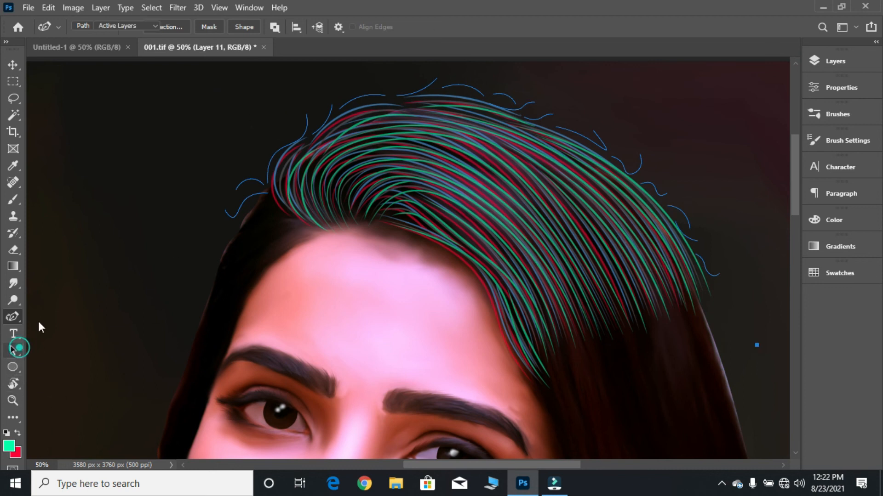
drag(217, 80, 773, 346)
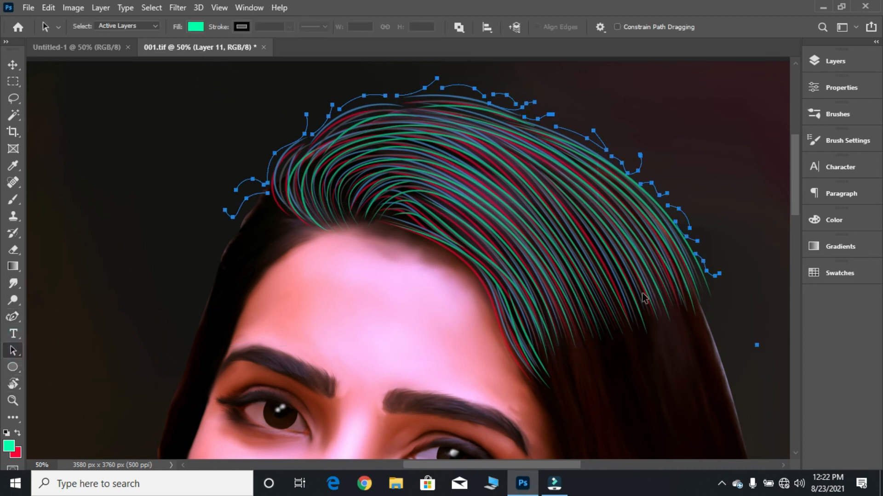
click(9, 200)
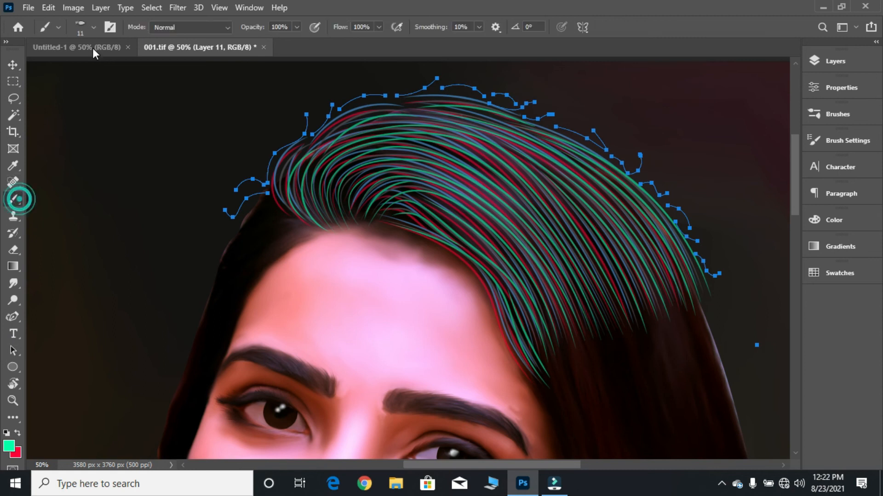
click(81, 26)
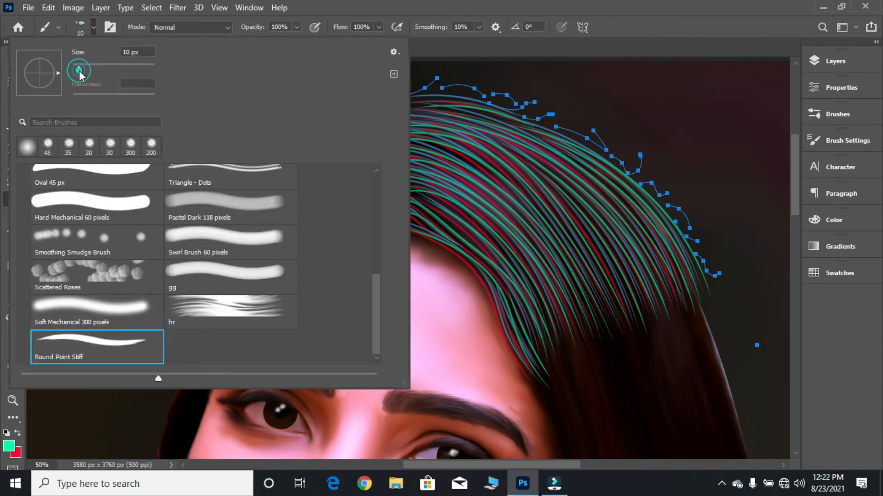
drag(79, 71, 79, 70)
click(366, 1)
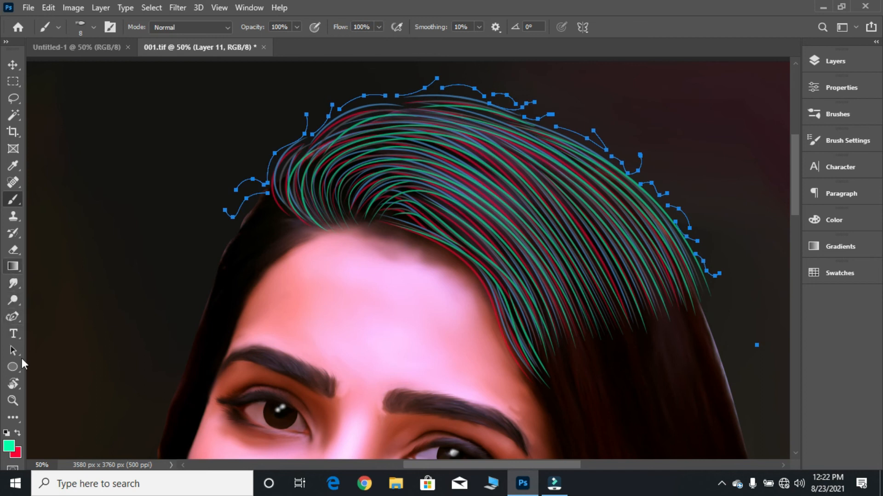
Set the foreground color to light grey d1d1d1
click(9, 446)
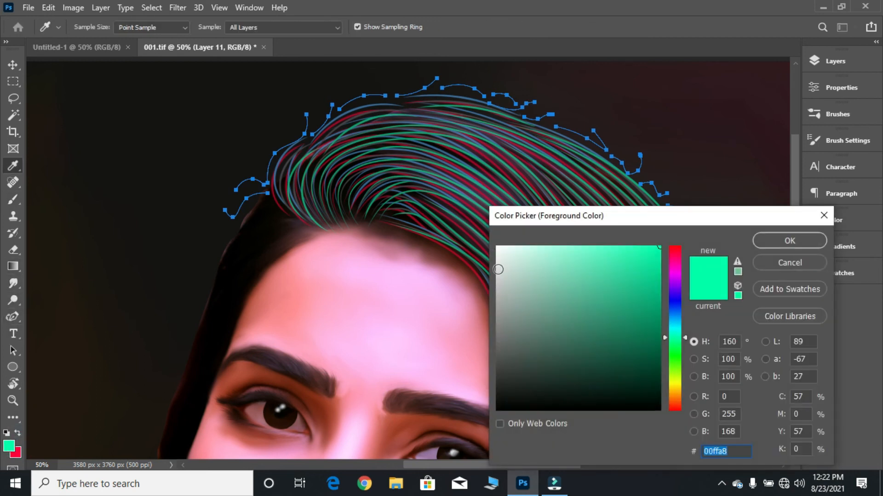
click(496, 274)
drag(501, 274, 500, 284)
click(496, 276)
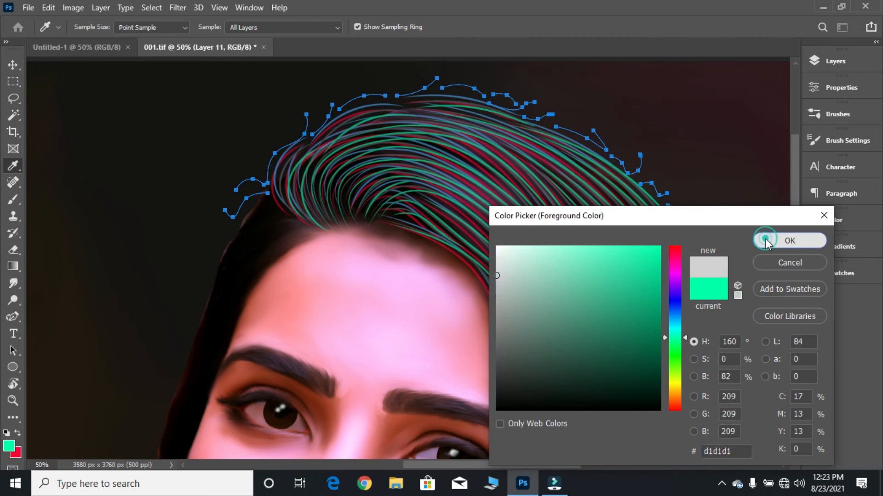
click(766, 240)
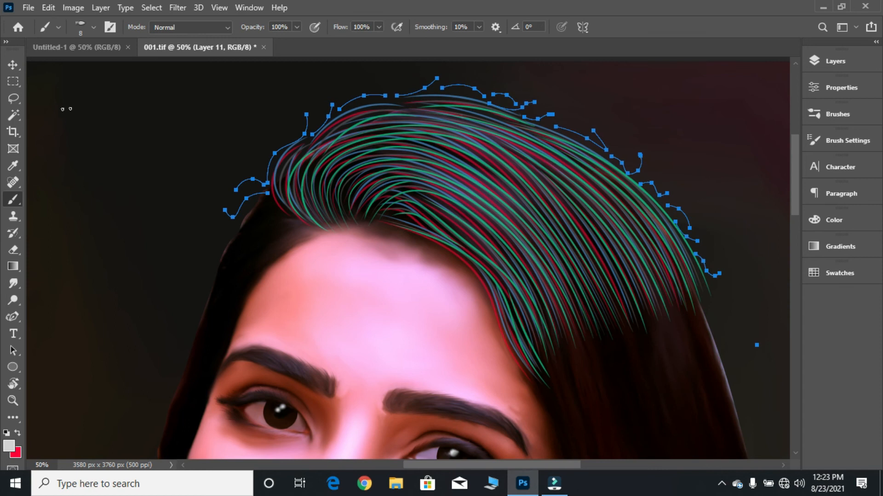
Stroke the selected flyaway paths on Layer 11 with the Brush and simulated pressure, and delete the path
click(12, 351)
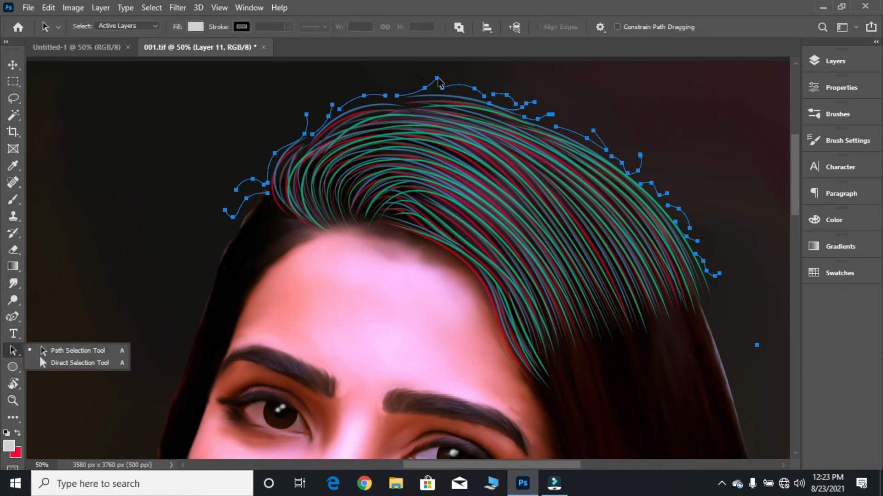
right_click(438, 78)
click(460, 181)
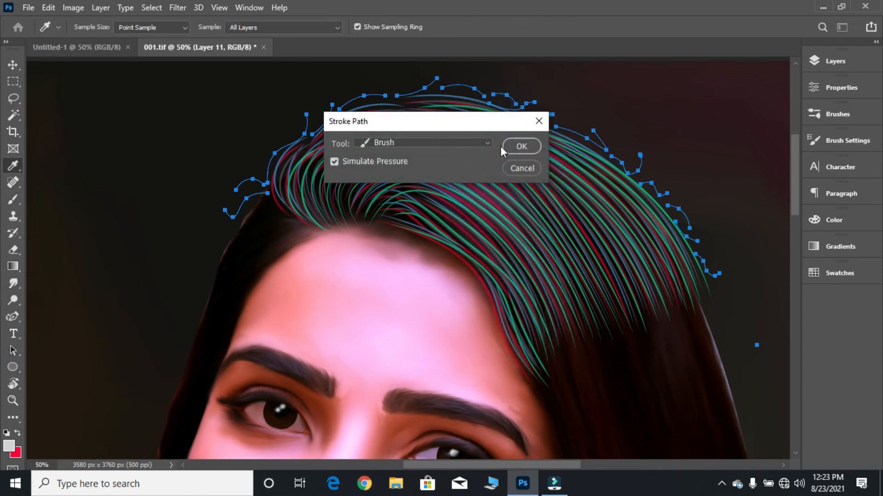
click(512, 146)
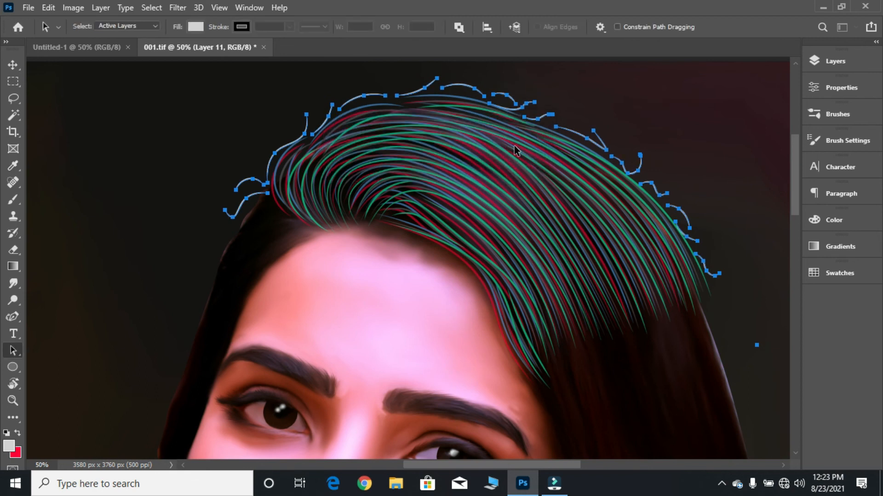
key(ctrl)
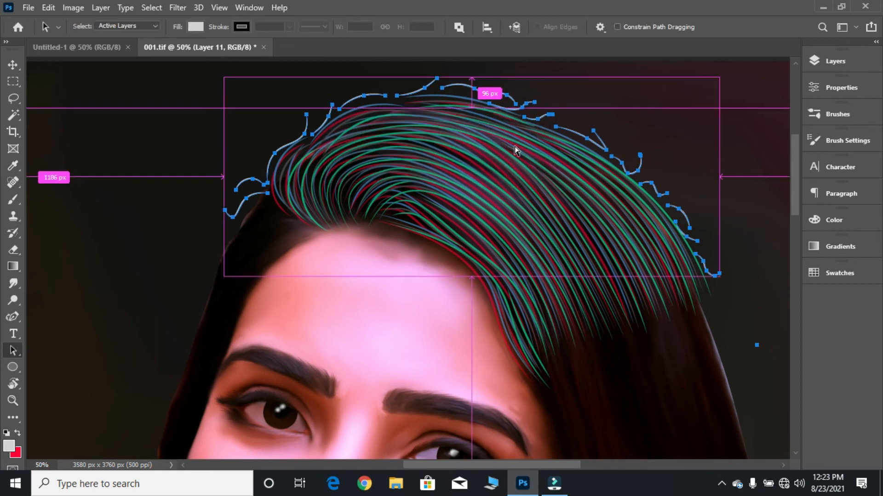
right_click(483, 97)
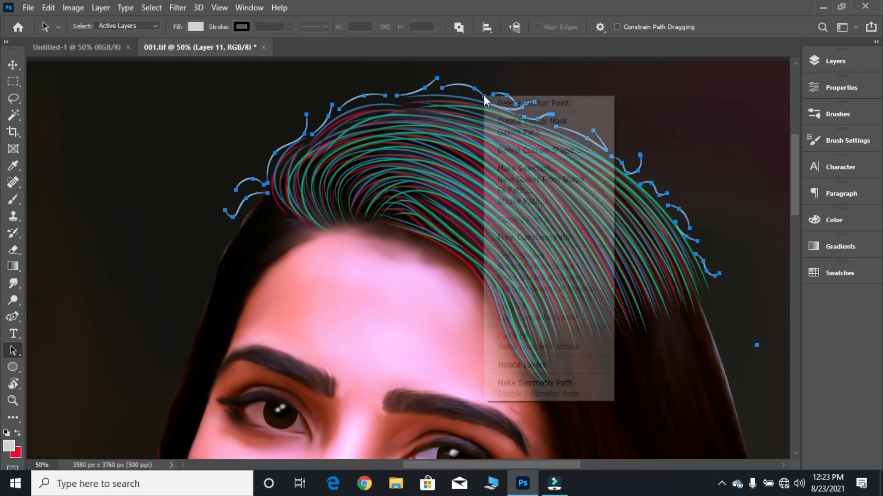
click(496, 132)
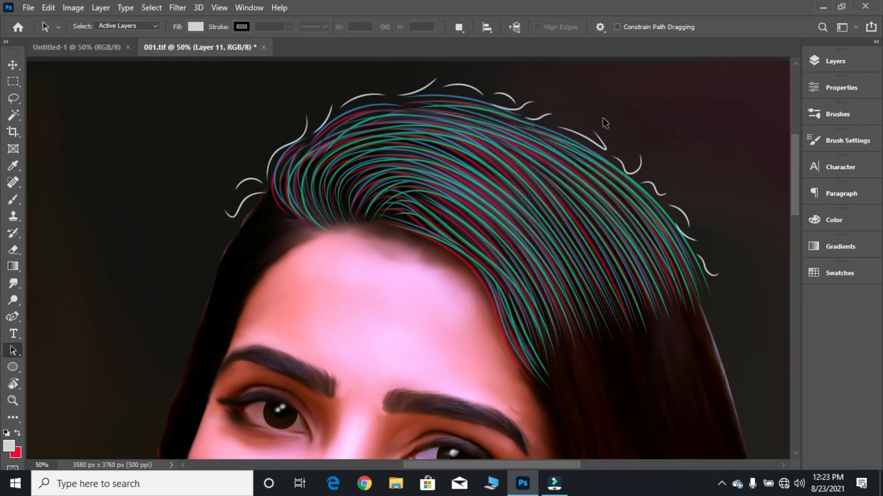
Lower the opacity of Layer 11 to 61%
key(ctrl+minus)
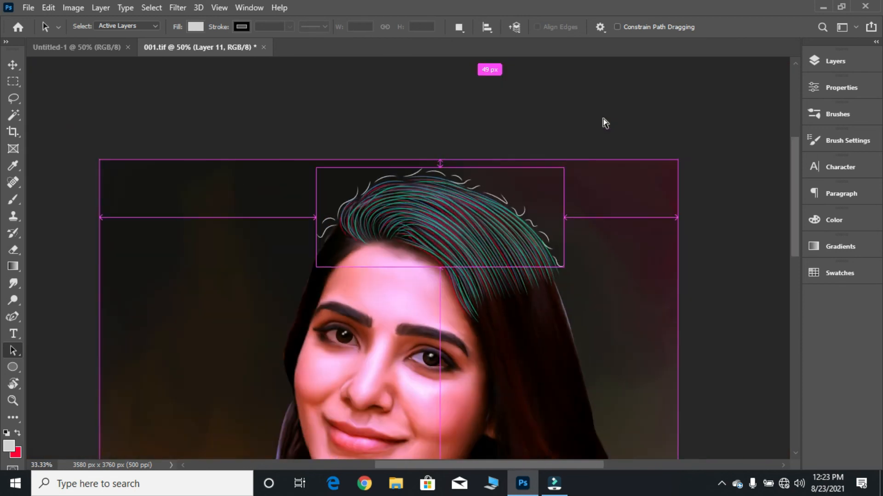
key(ctrl+minus)
key(ctrl+minus)
key(ctrl+minus)
click(815, 68)
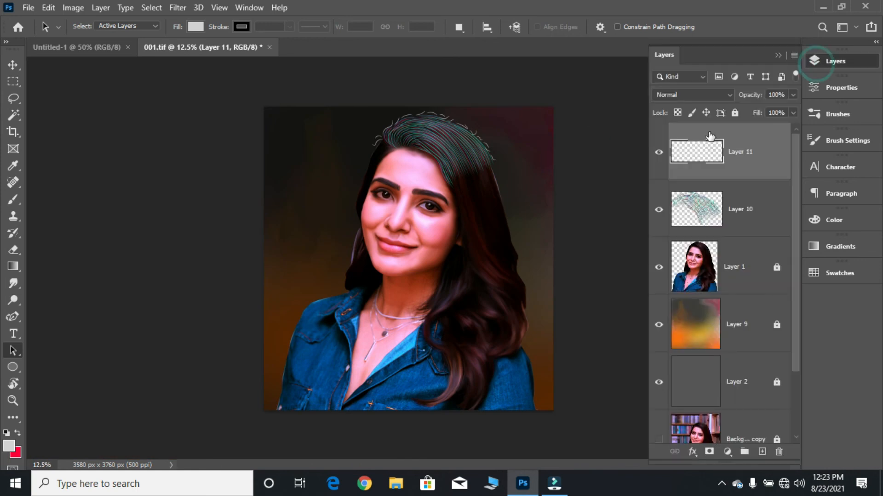
click(793, 95)
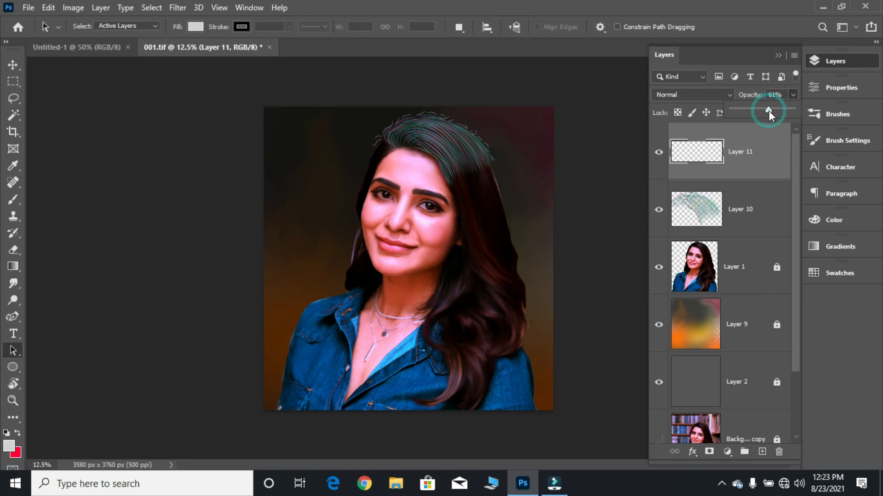
click(777, 55)
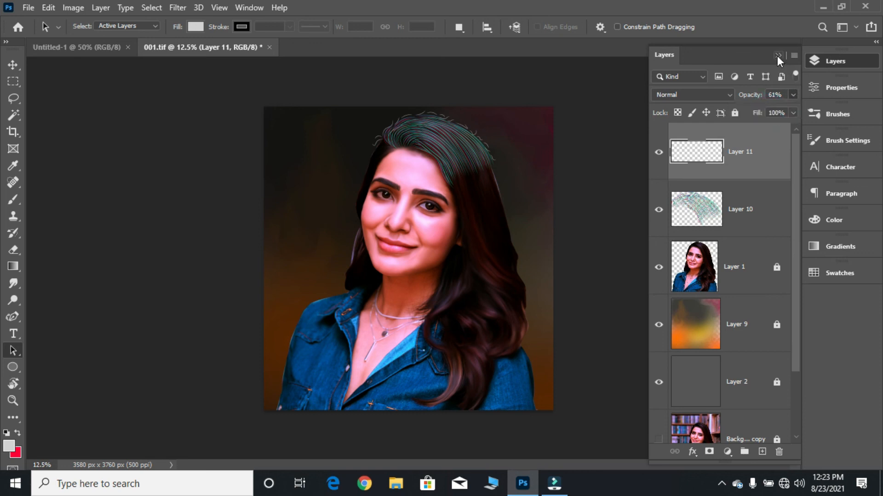
click(778, 56)
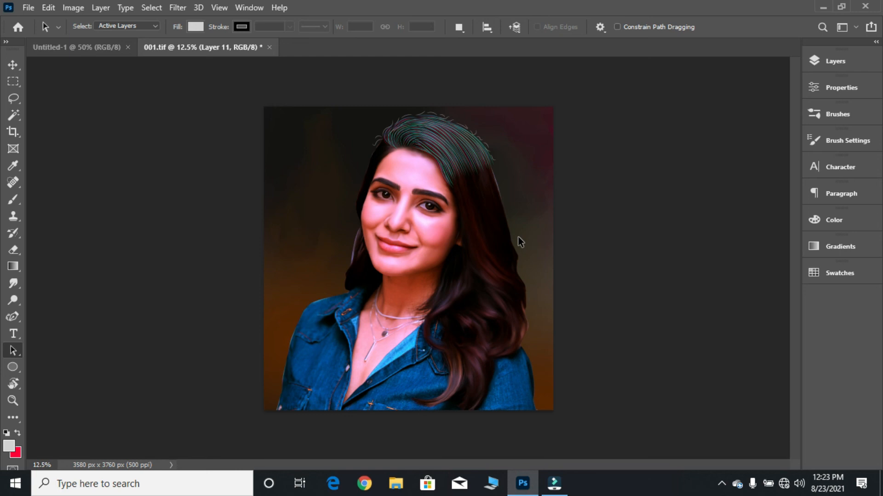
Undo the opacity change, the path deletion and the light grey stroke on Layer 11
key(ctrl)
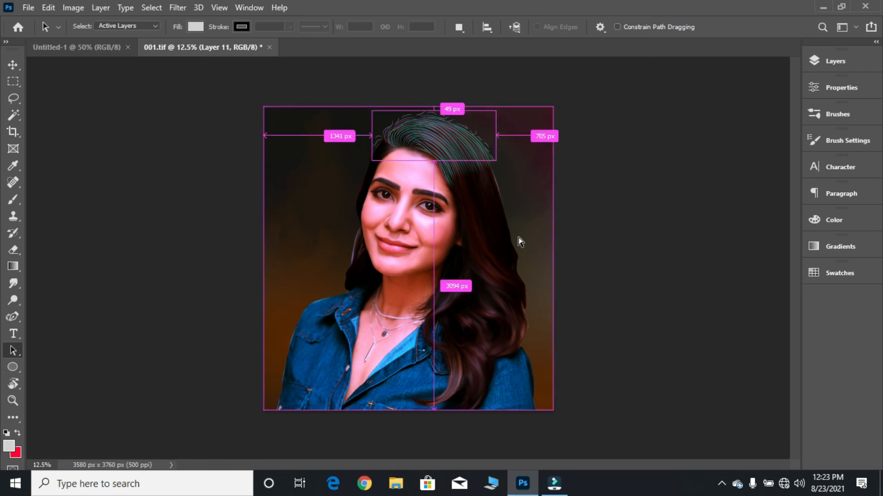
click(814, 62)
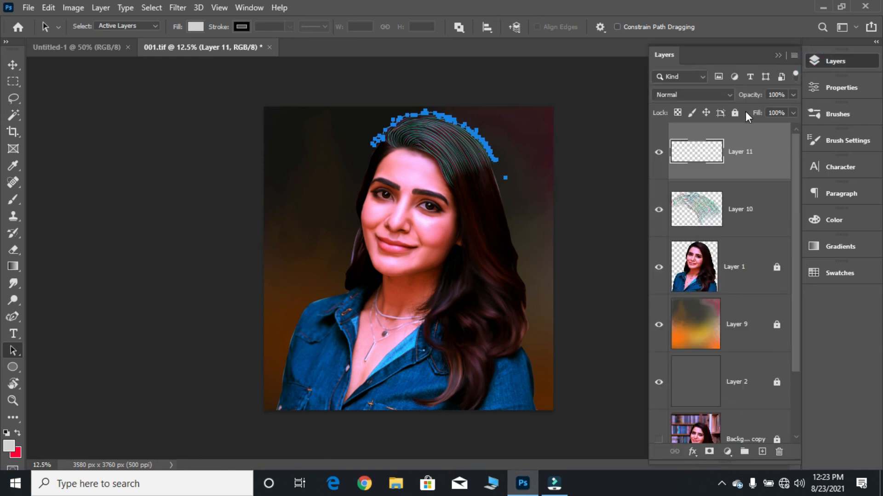
key(ctrl+plus)
drag(487, 92, 479, 224)
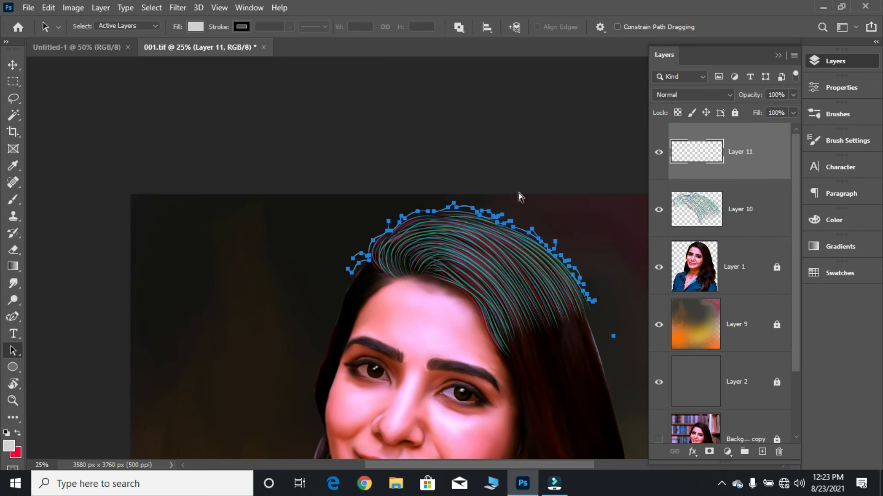
key(ctrl+z)
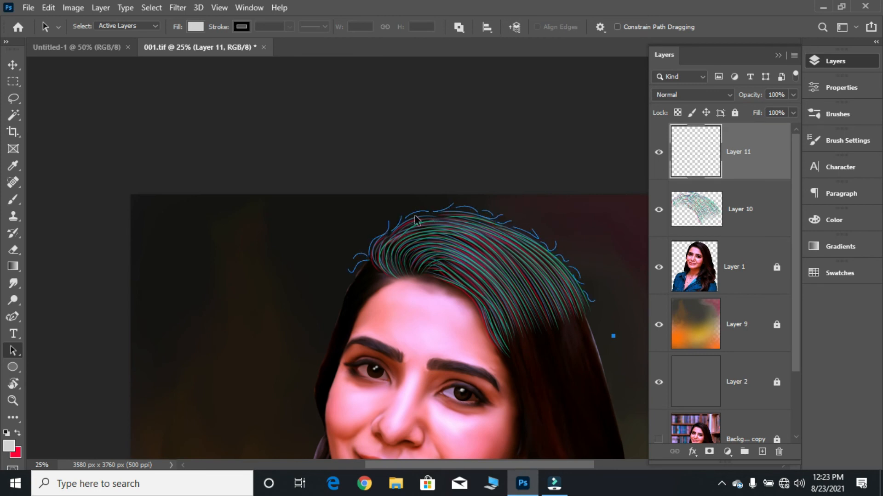
Select all the flyaway strand paths again and set the Round Point Stiff brush size to 5 px
click(363, 238)
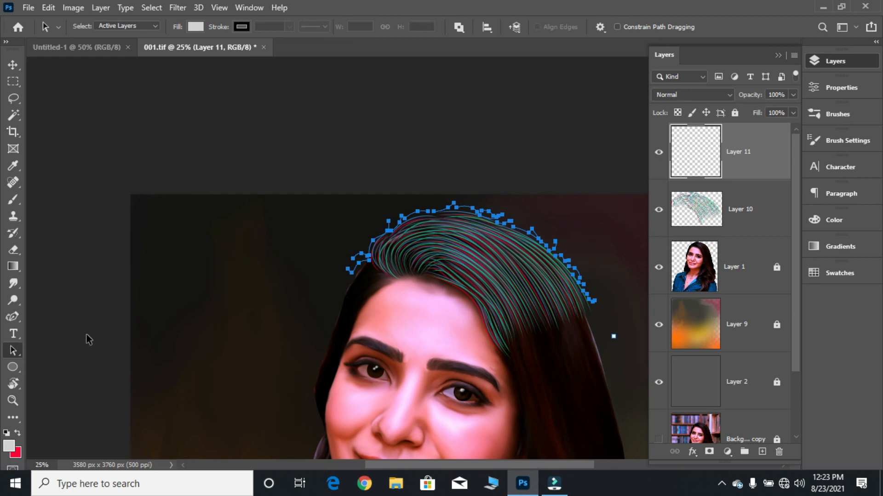
click(14, 202)
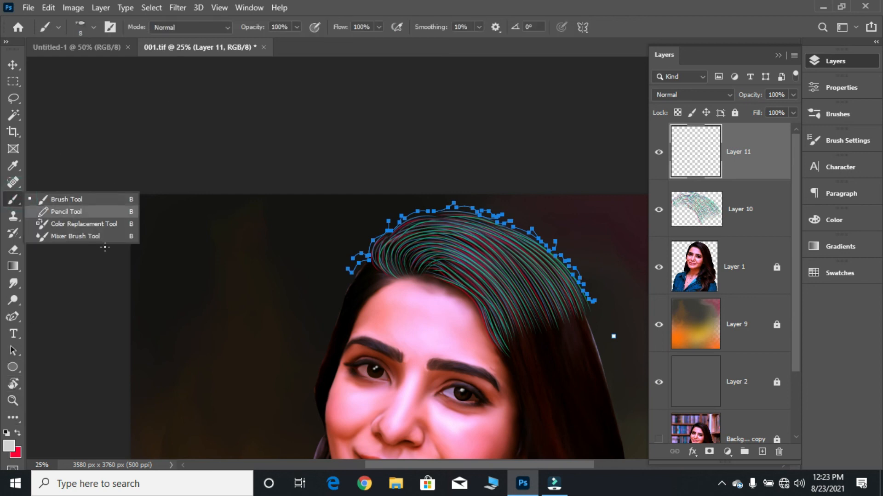
click(79, 27)
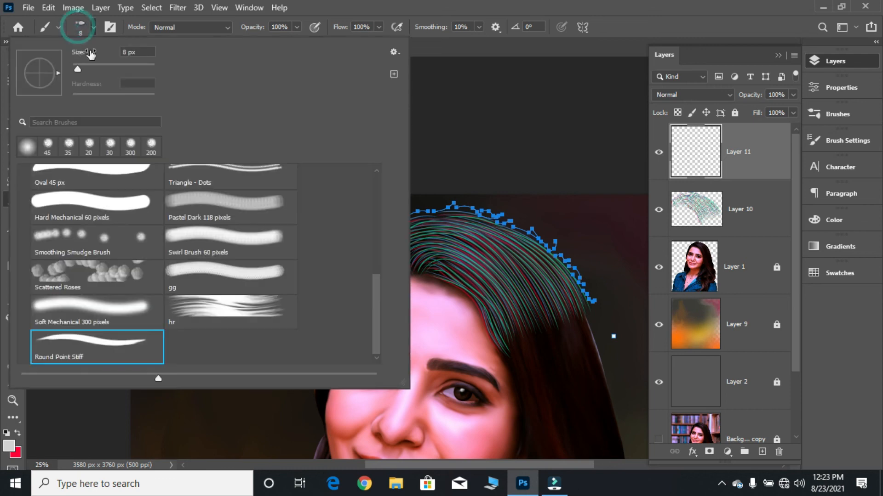
drag(75, 67, 76, 67)
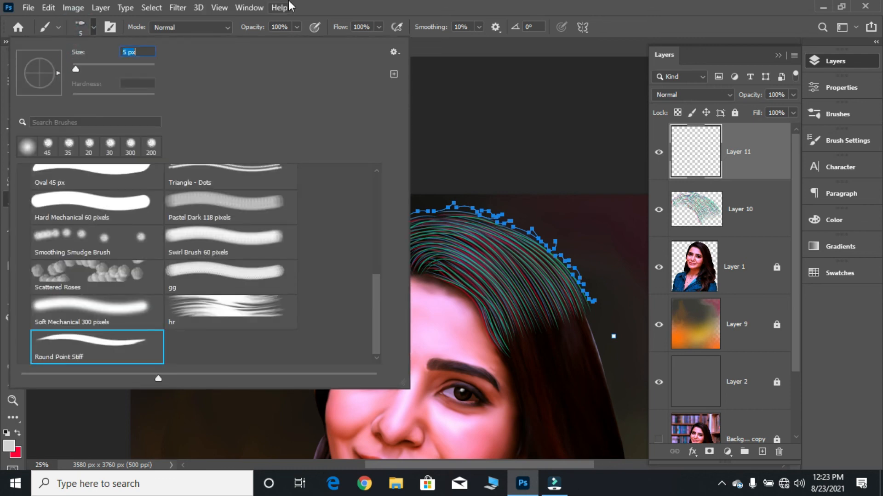
click(282, 7)
Stroke the selected flyaway subpaths on Layer 11 using the Brush with Simulate Pressure enabled
click(488, 211)
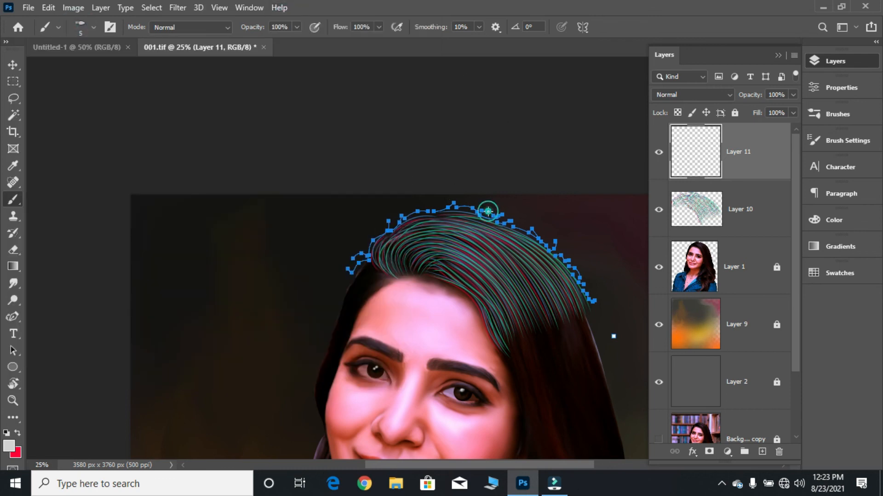
right_click(488, 212)
click(1, 83)
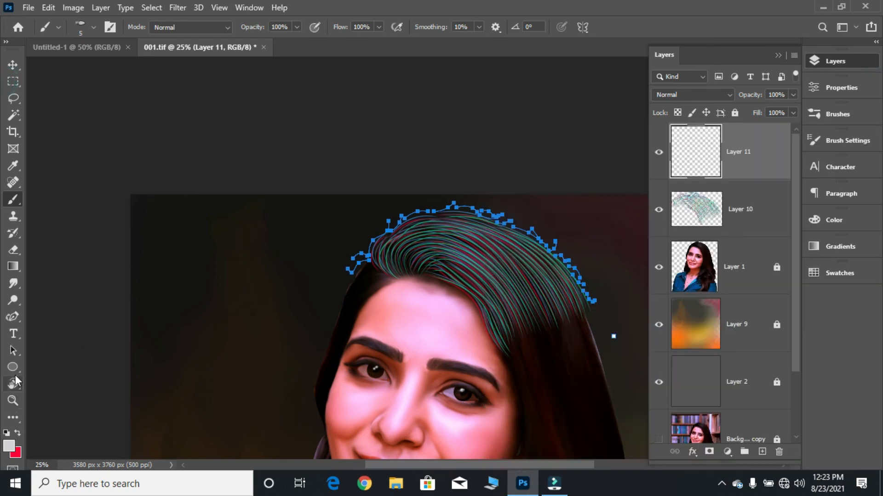
click(12, 350)
right_click(453, 206)
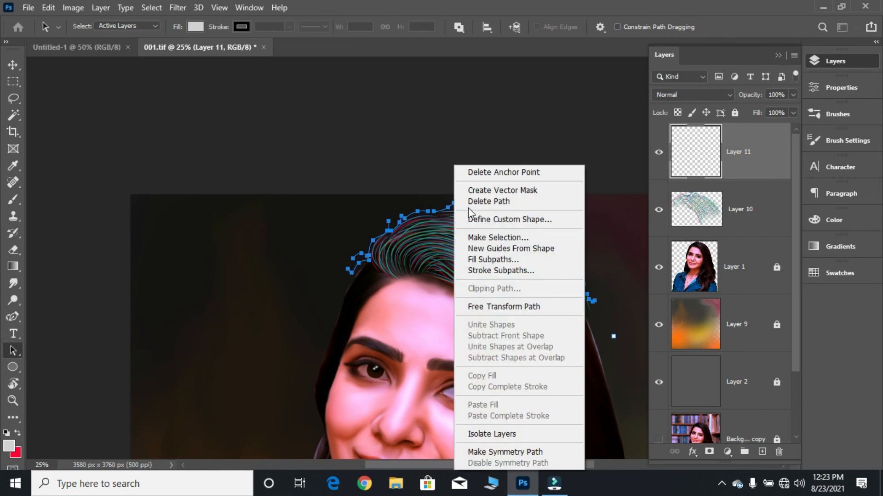
click(429, 208)
right_click(434, 208)
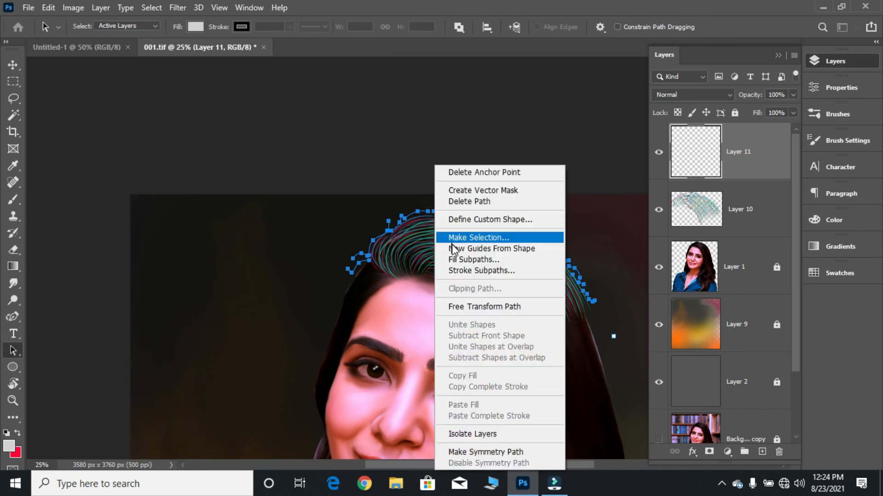
click(463, 272)
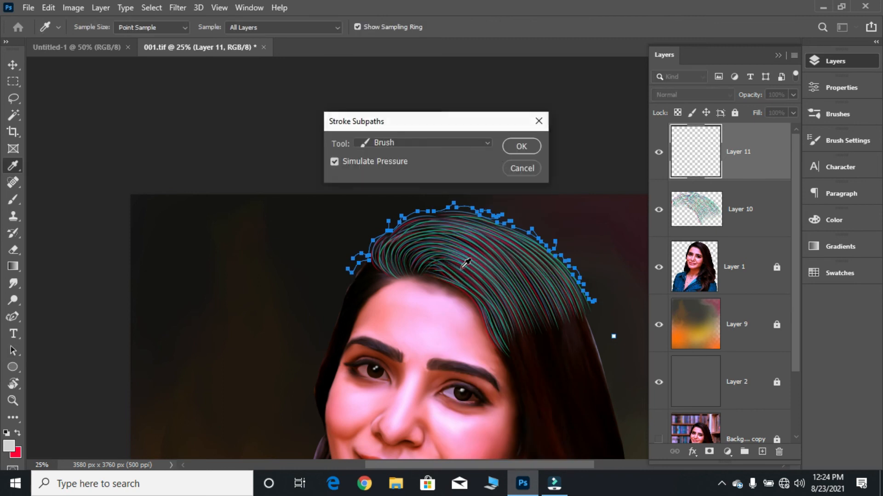
click(513, 146)
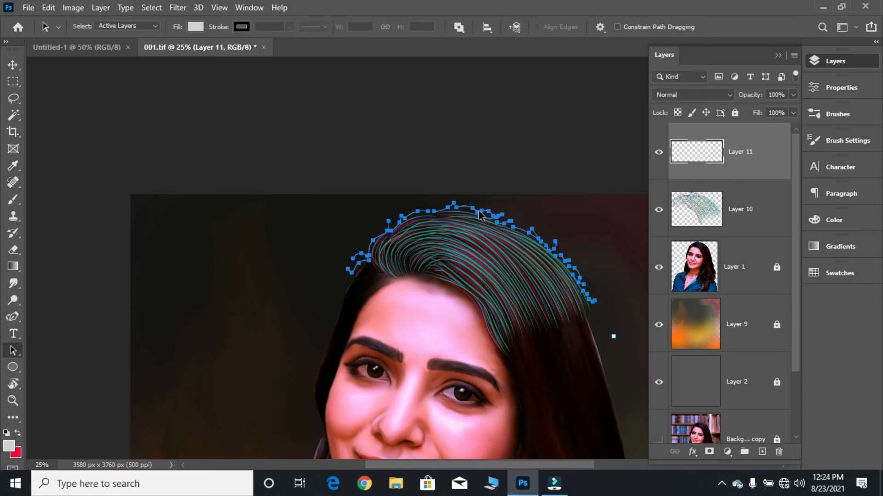
Delete the stroked flyaway path and lower the opacity of Layer 11 to 29%
right_click(480, 211)
click(505, 200)
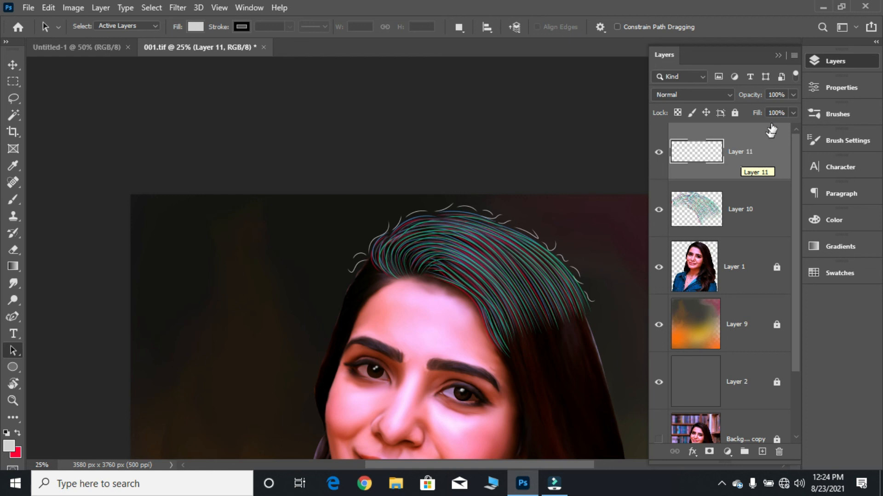
drag(791, 95, 762, 109)
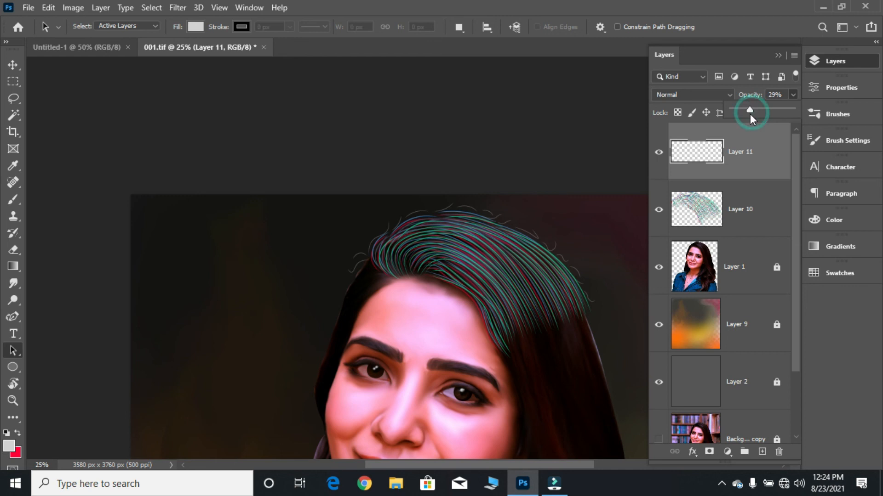
Raise the opacity of Layer 11 with the flyaway strands to 38%
drag(751, 115, 758, 110)
click(777, 56)
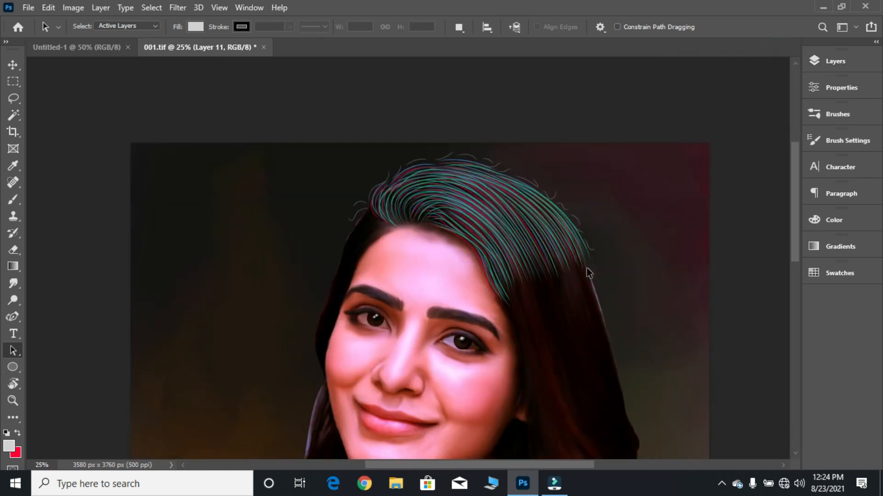
scroll(634, 256, down, 3)
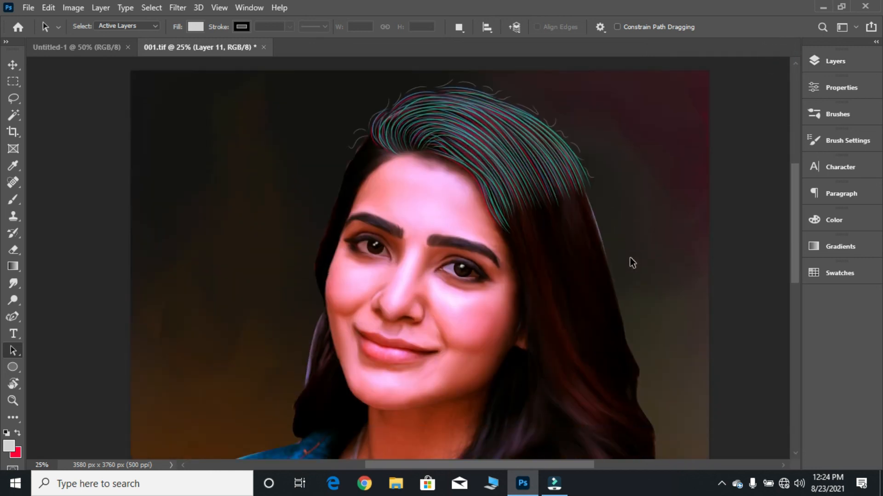
scroll(630, 258, down, 1)
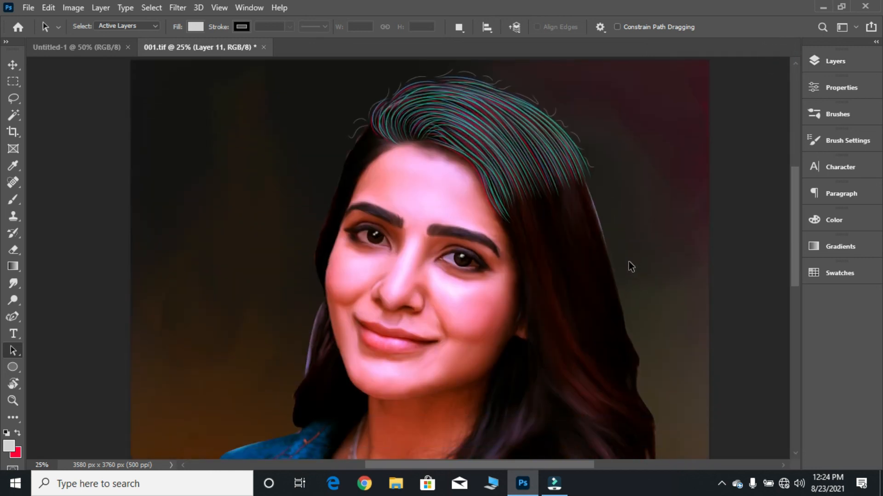
Duplicate Layer 10, which holds the coloured hair strands, directly above the original
click(835, 61)
click(735, 216)
drag(735, 217, 764, 449)
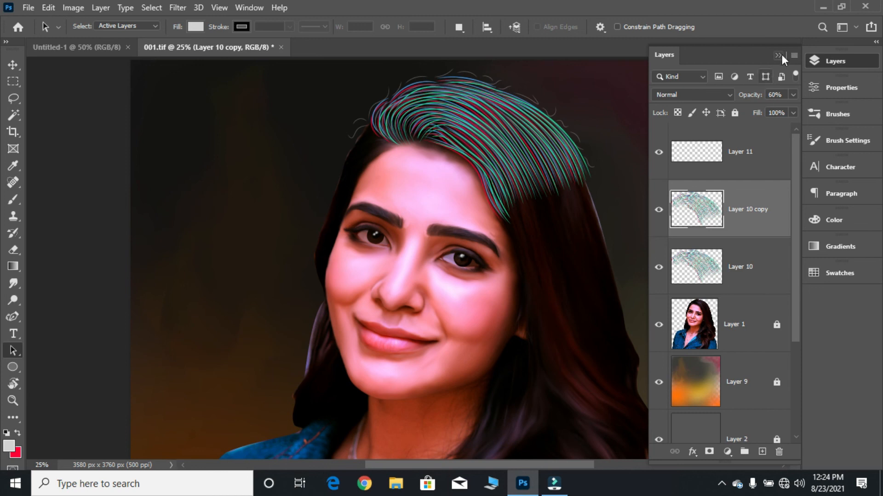
click(779, 55)
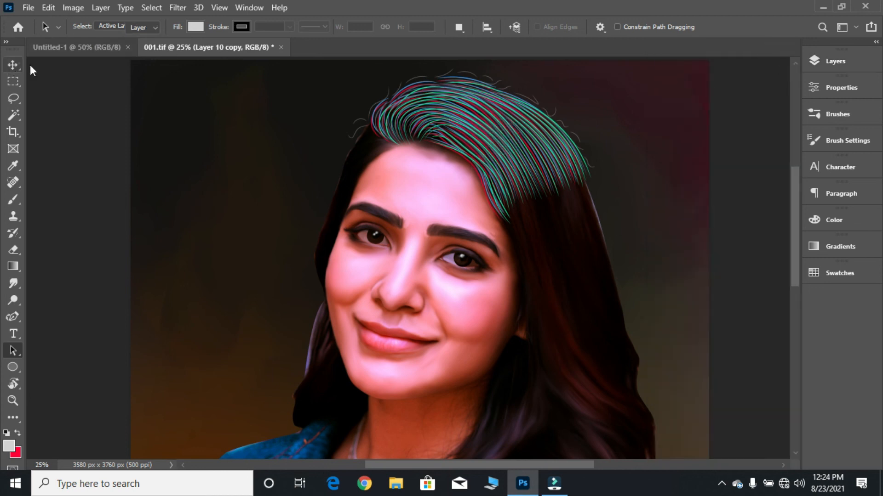
Nudge the three hair strand layers slightly left together, and offset Layer 10 copy a little further left to add more strands
click(15, 65)
mouse_move(436, 111)
mouse_down()
mouse_move(454, 118)
mouse_move(455, 105)
mouse_move(441, 112)
mouse_move(446, 119)
mouse_up()
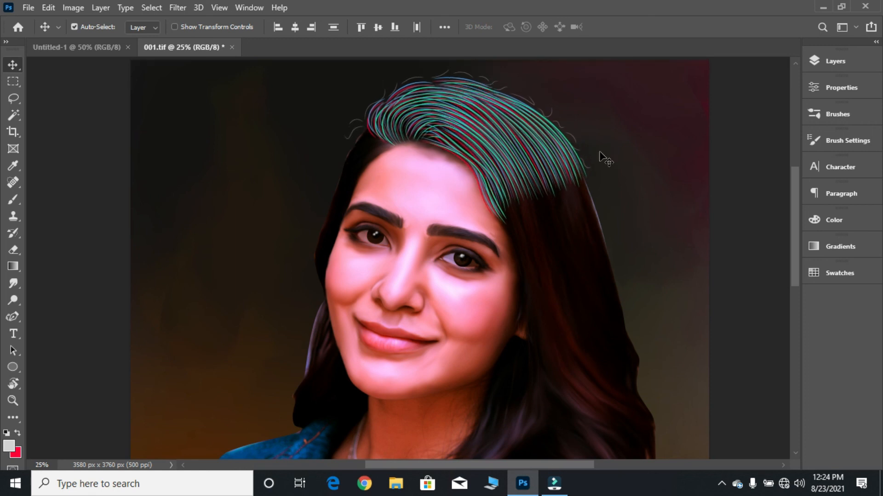
click(807, 61)
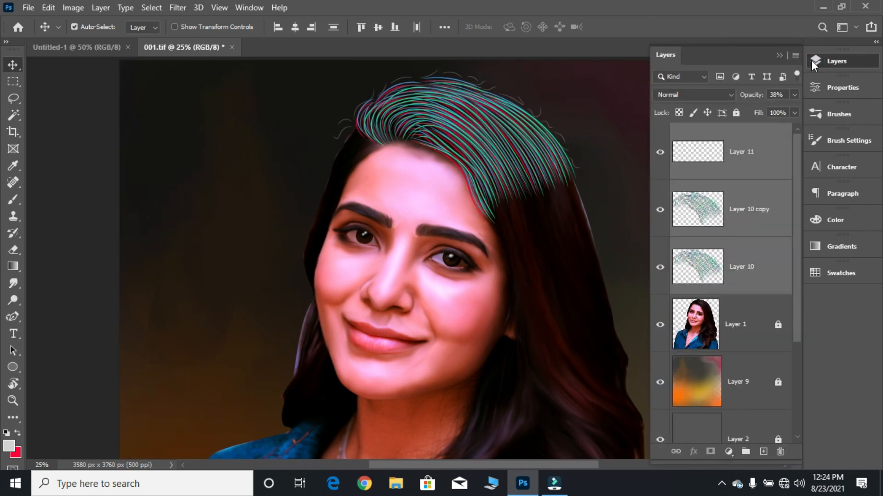
click(740, 234)
mouse_move(489, 150)
mouse_down()
mouse_move(487, 159)
mouse_move(476, 154)
mouse_move(482, 143)
mouse_move(505, 161)
mouse_move(485, 154)
mouse_up()
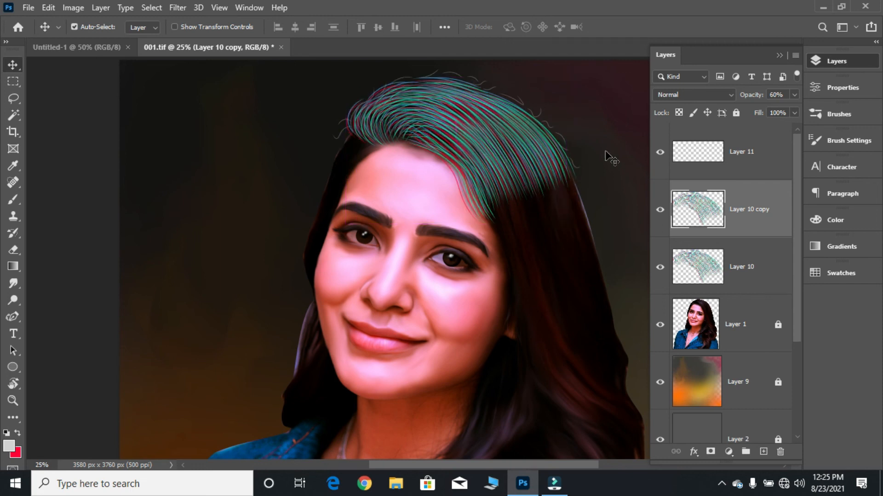
click(778, 54)
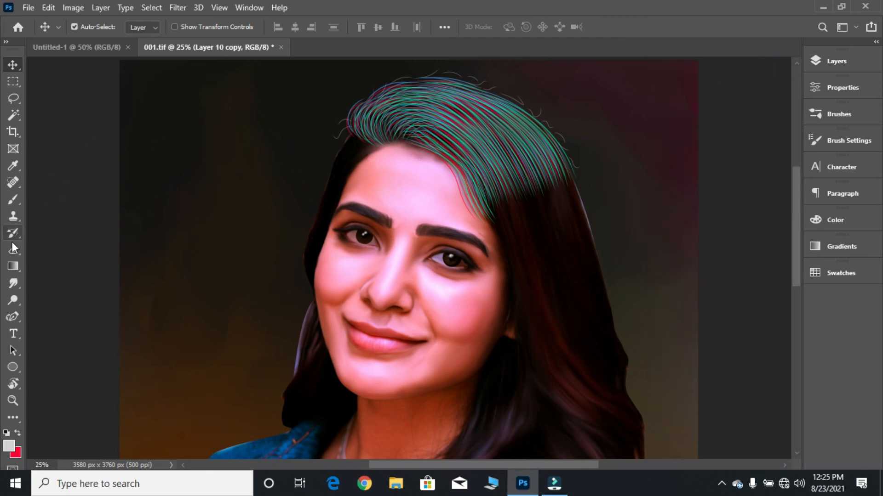
Soften the outer ends of the duplicated strands on Layer 10 copy with a 250 px Eraser at 41% opacity
key(e)
drag(339, 114, 345, 142)
mouse_move(482, 223)
mouse_down()
mouse_move(507, 191)
mouse_move(571, 181)
mouse_move(479, 217)
mouse_move(567, 211)
mouse_up()
drag(571, 170, 583, 207)
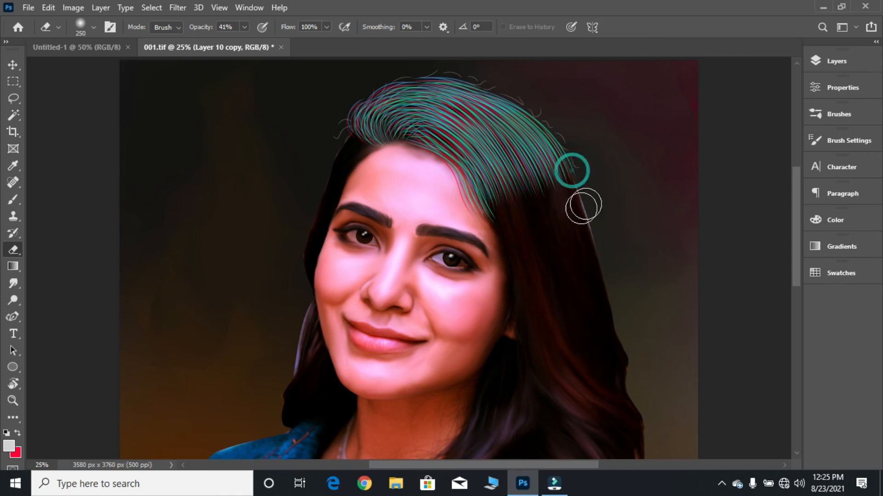
click(13, 64)
key(ctrl)
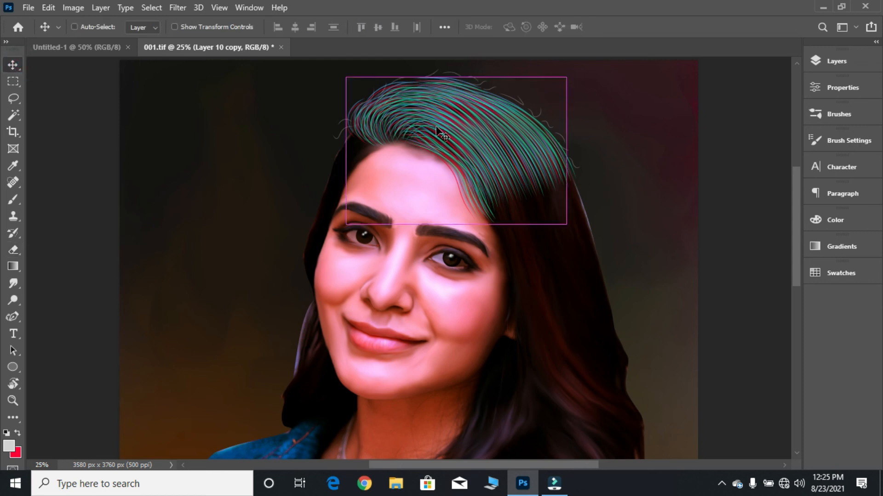
key(ctrl+minus)
key(ctrl+comma)
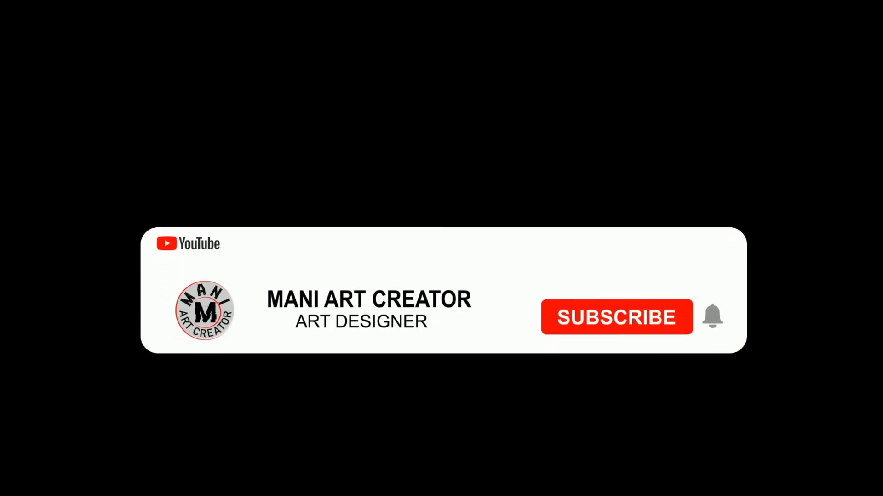